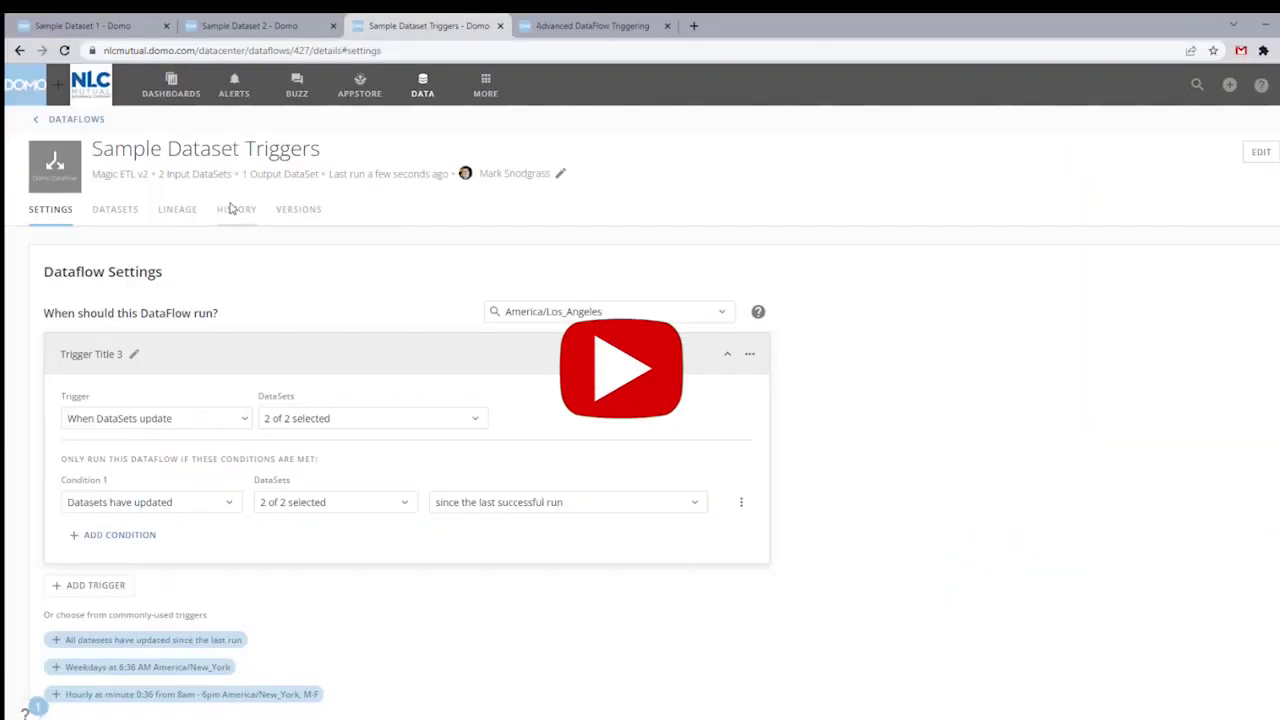
Open the run history of the Sample Dataset Triggers dataflow.
left_click(232, 209)
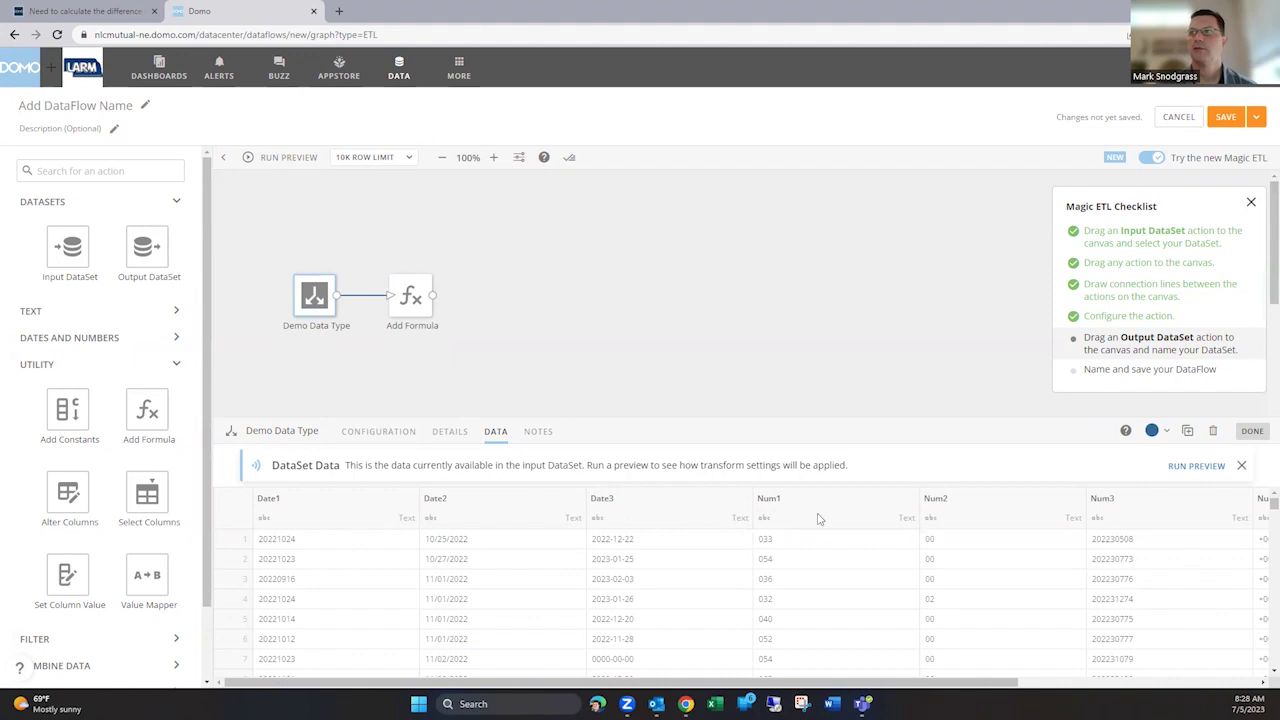
Scroll across the Demo Data Type input's text columns and show its configuration settings.
left_click_drag(965, 678, 904, 678)
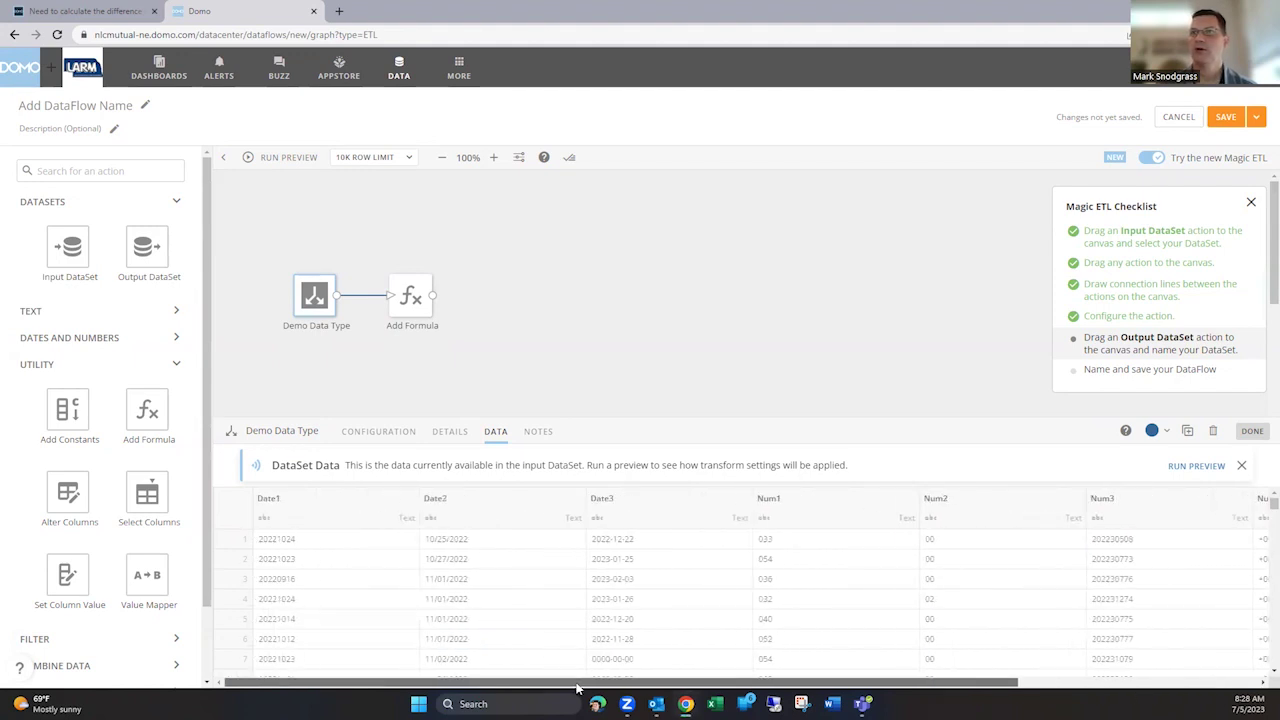
left_click(377, 432)
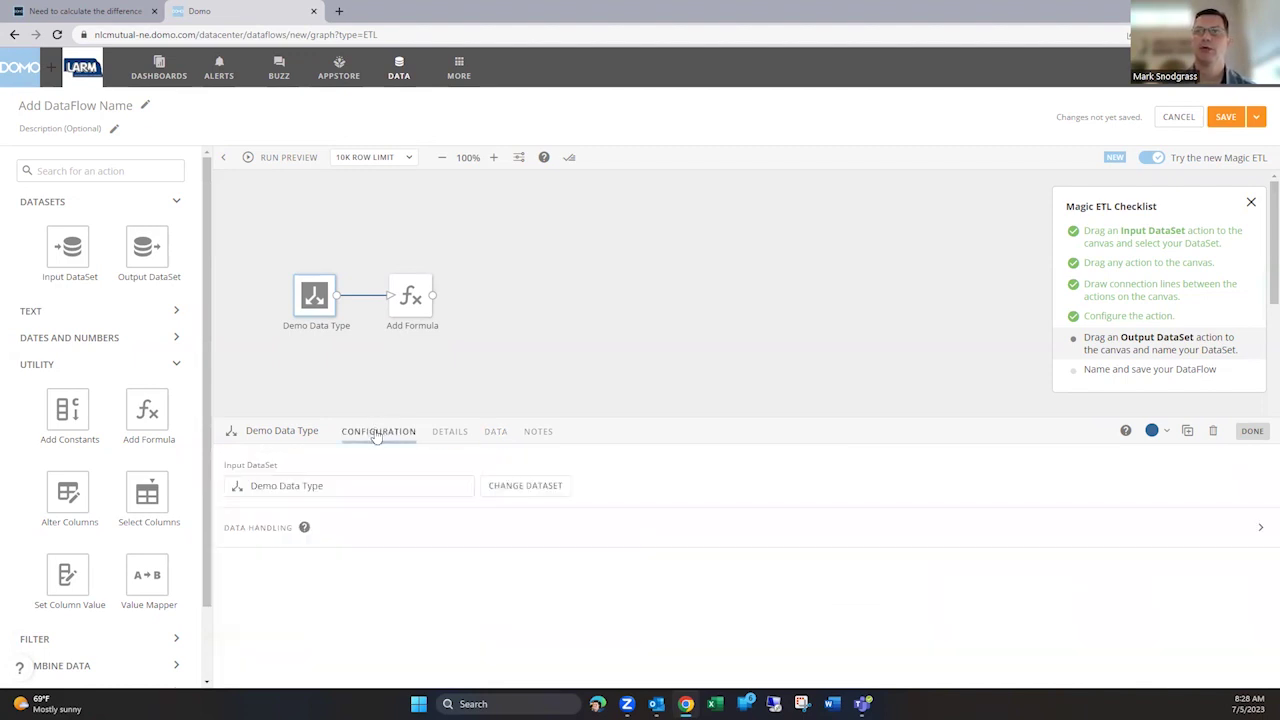
In the input's Data Handling, set Date1 to type Date with bad values converted to Null.
left_click(385, 530)
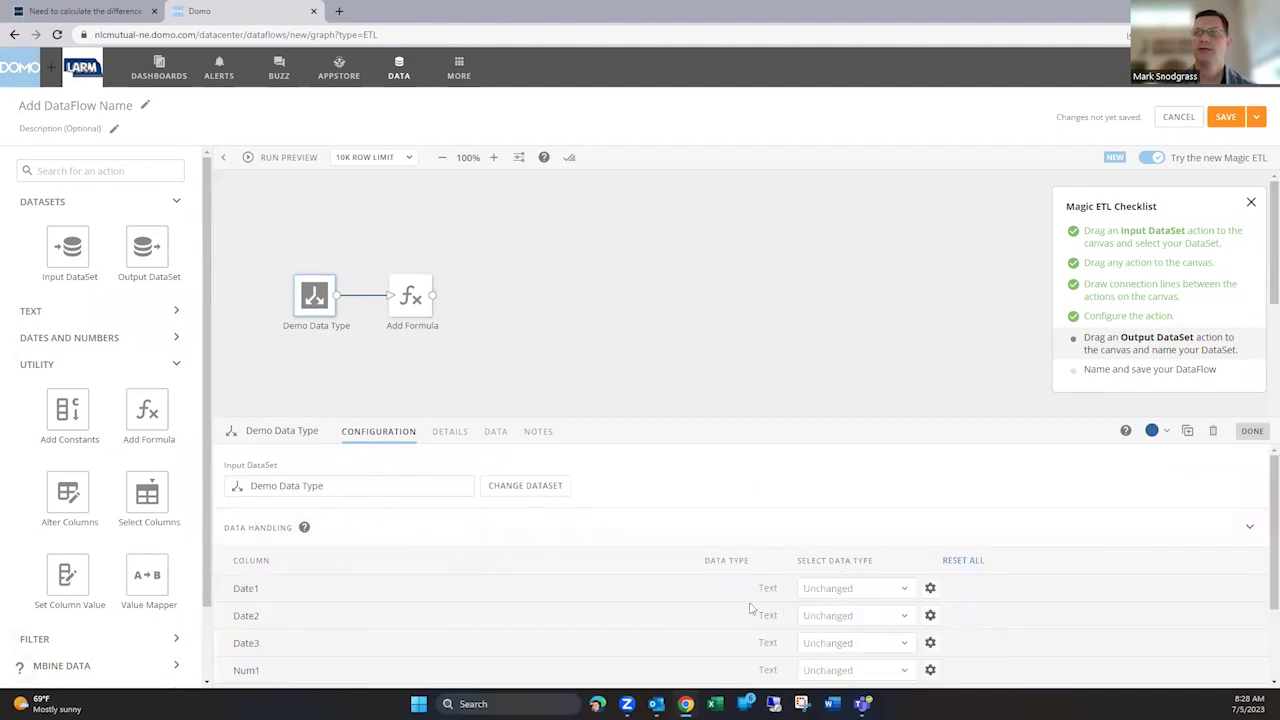
left_click(905, 592)
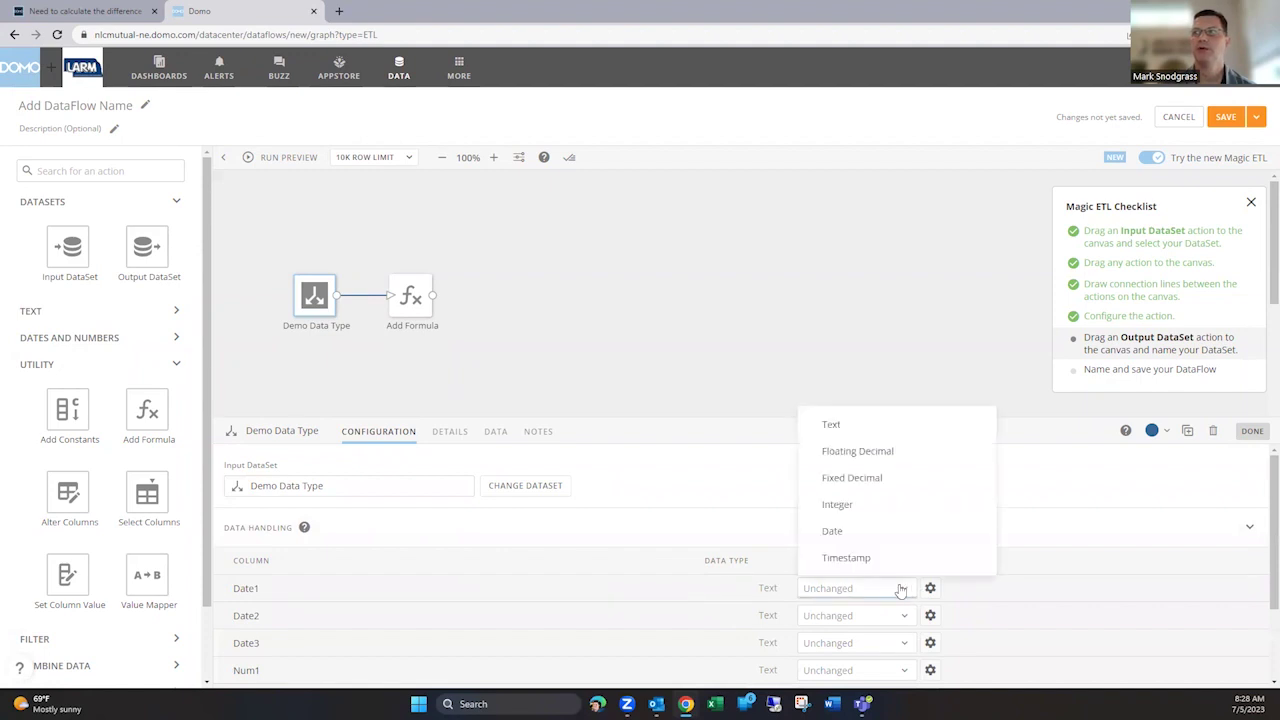
left_click(838, 532)
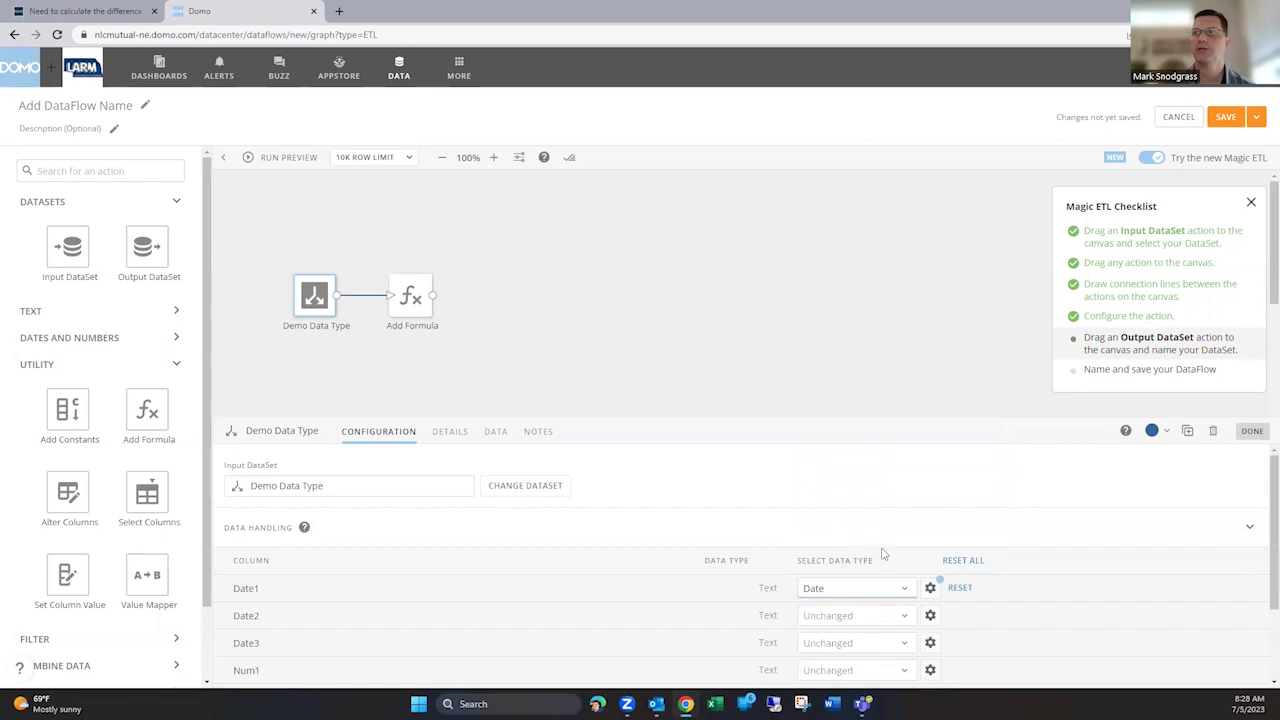
left_click(930, 589)
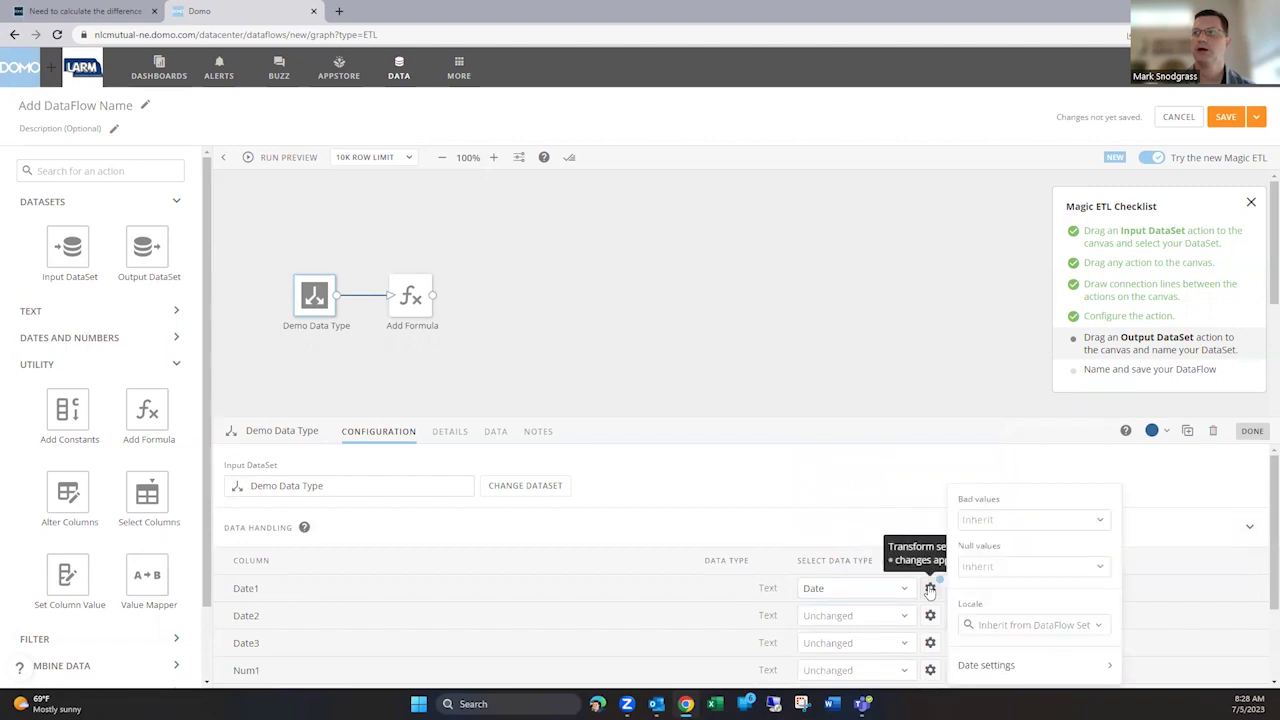
left_click(1015, 520)
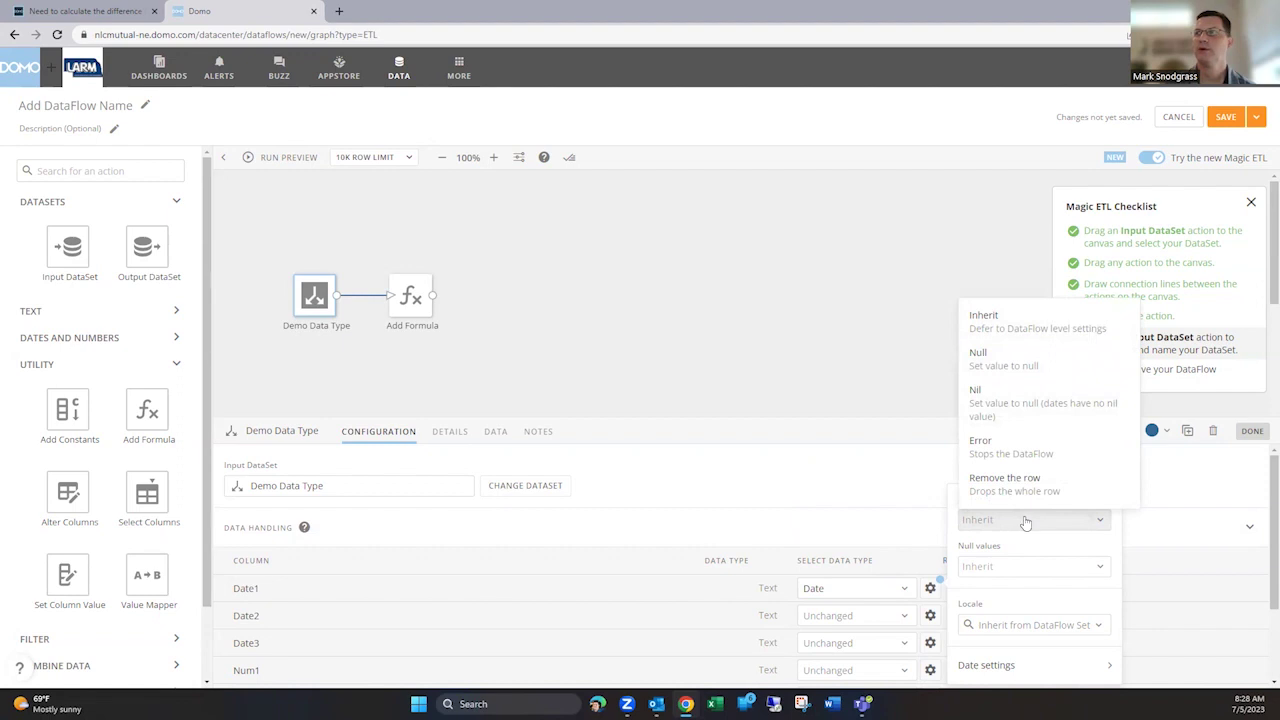
left_click(990, 362)
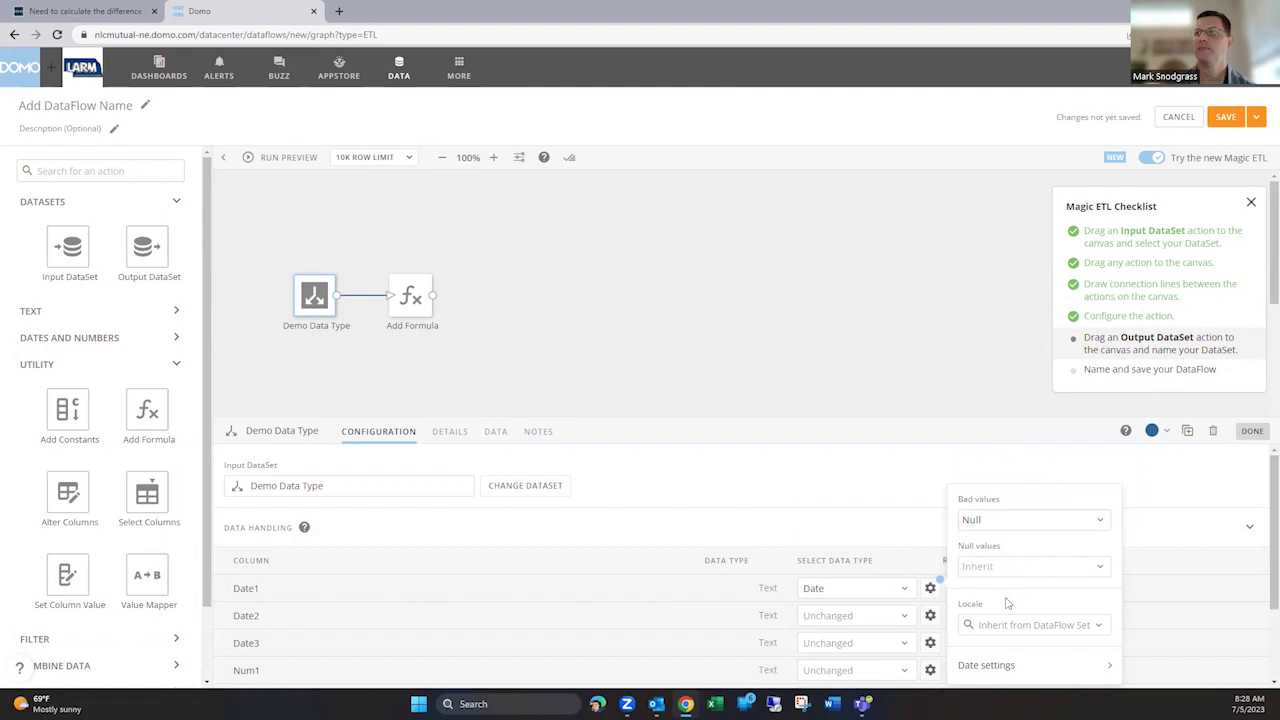
left_click(992, 522)
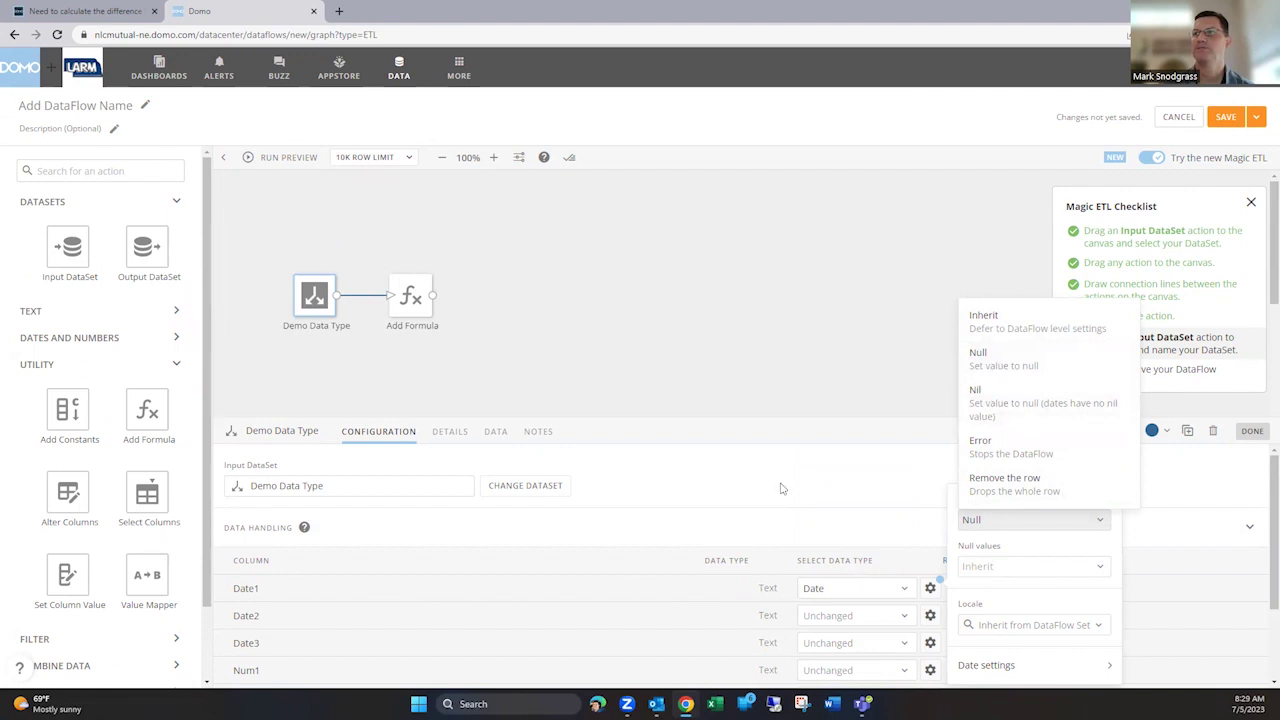
left_click(626, 340)
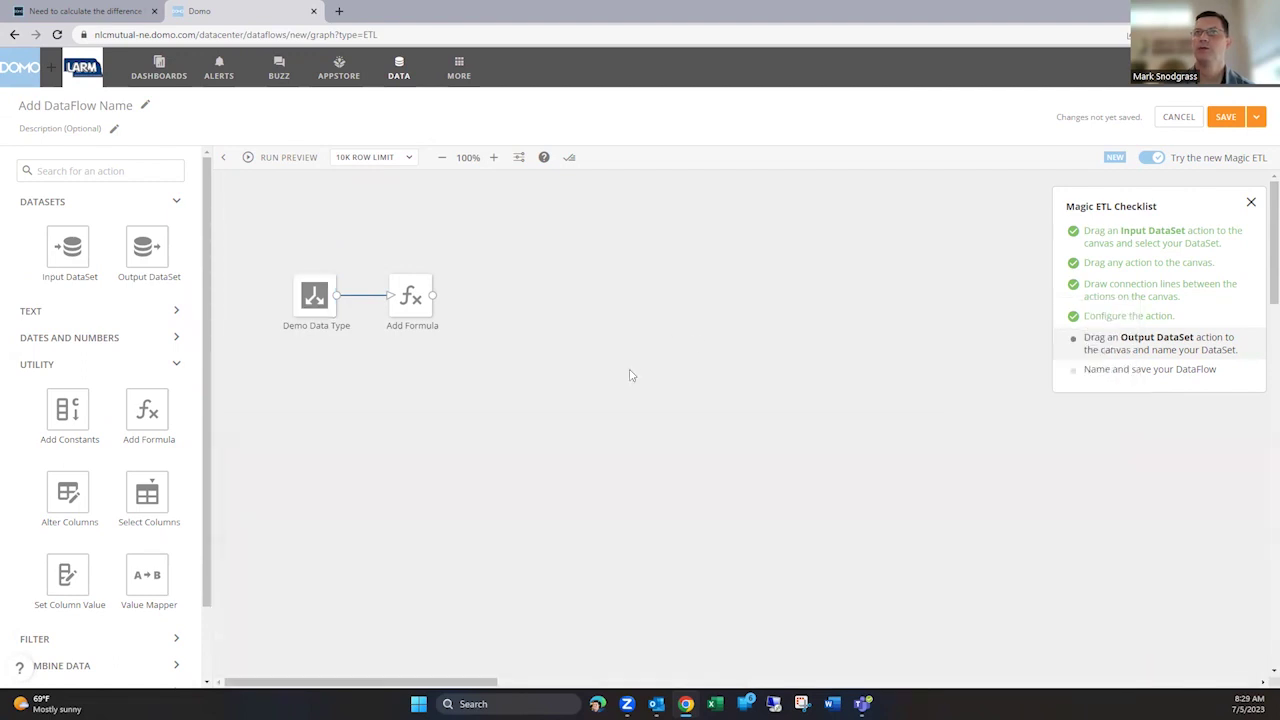
Run a preview, confirm Date1 arrives as Date in Add Formula, and revisit the input's Date2 type.
left_click(278, 160)
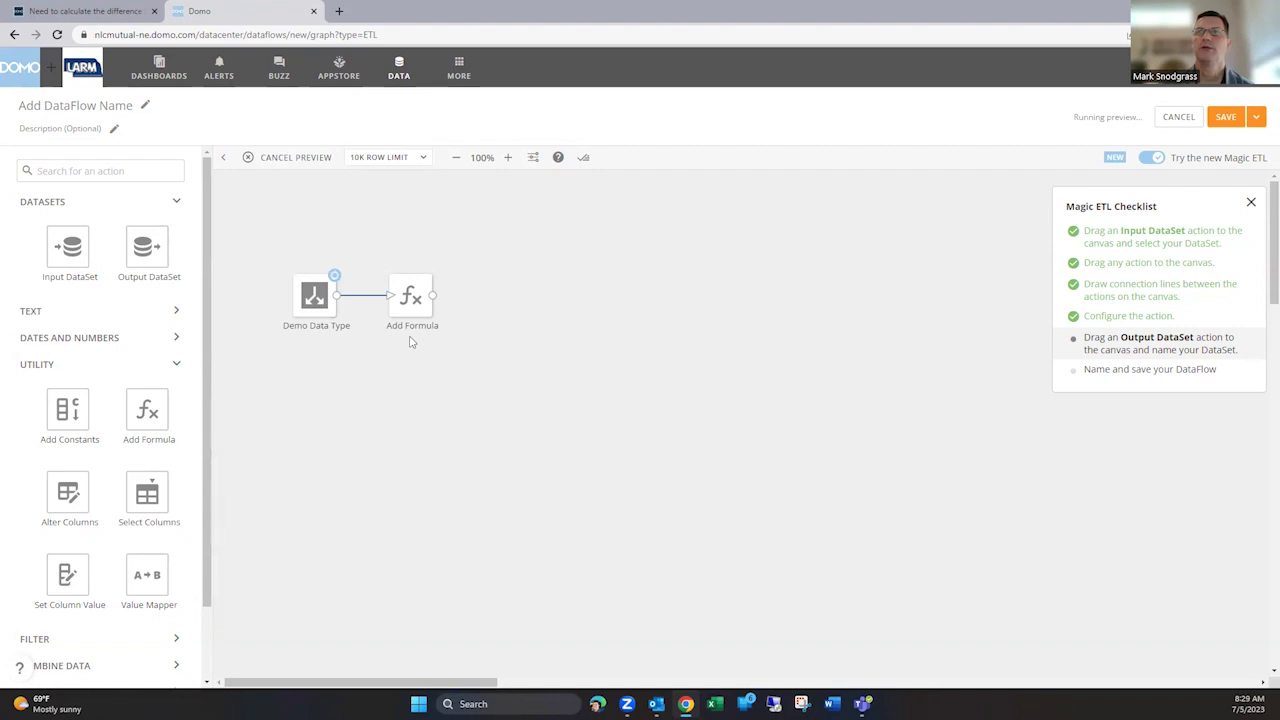
left_click(410, 305)
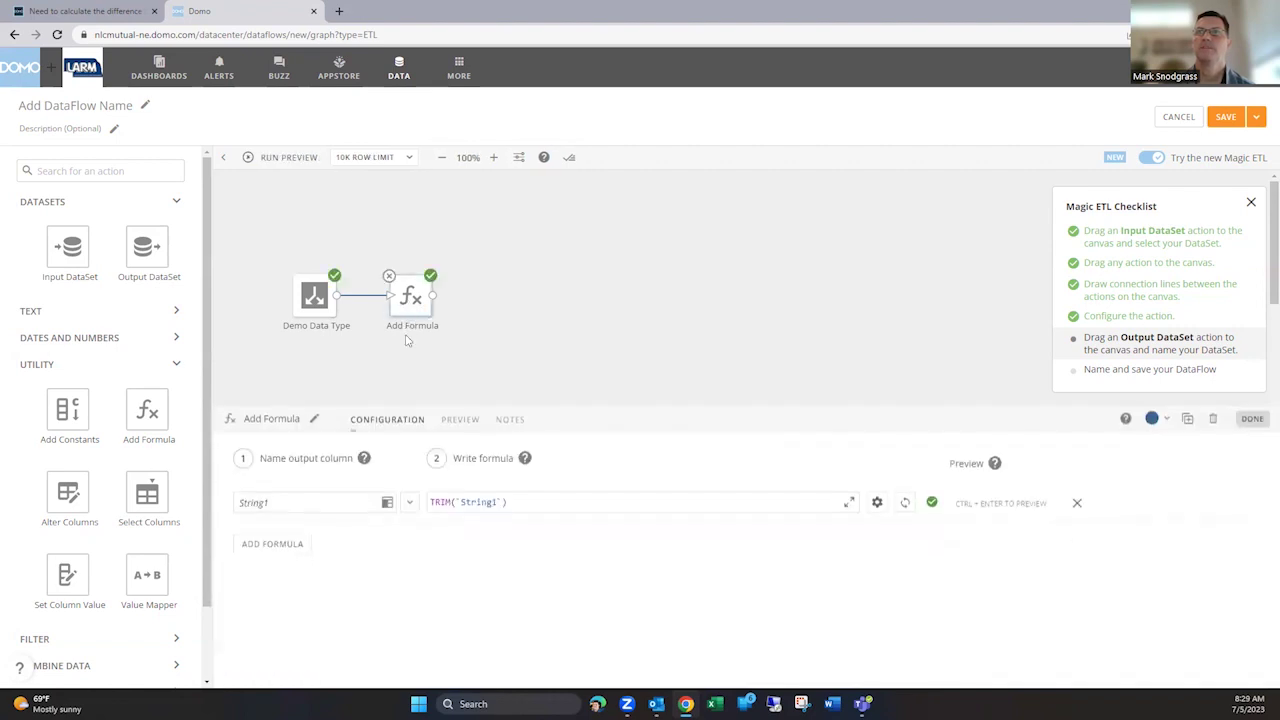
left_click(460, 431)
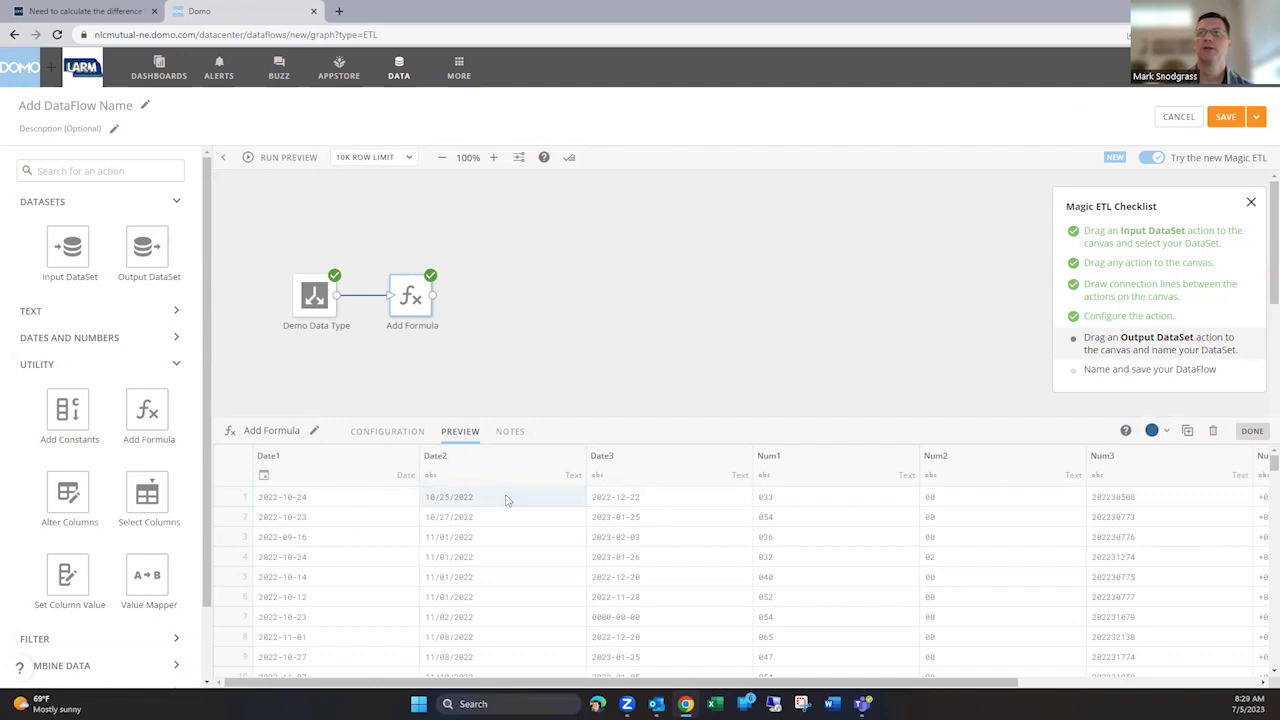
left_click(316, 312)
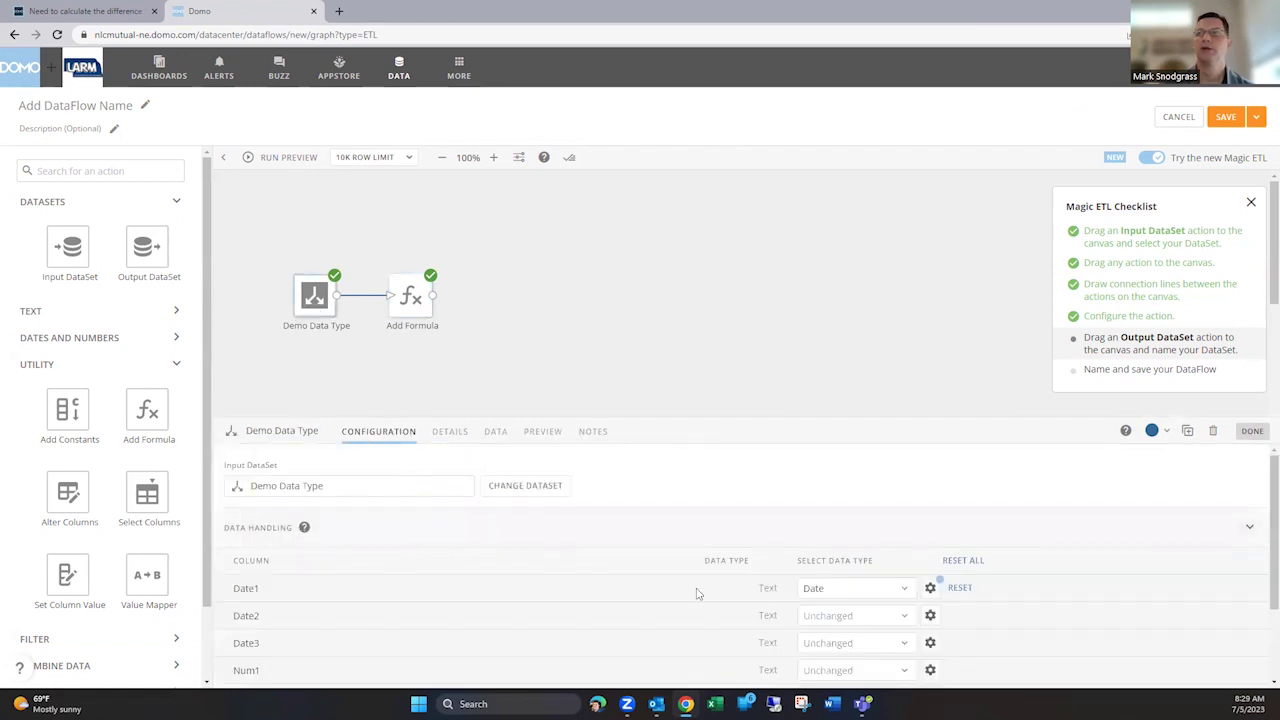
left_click(826, 618)
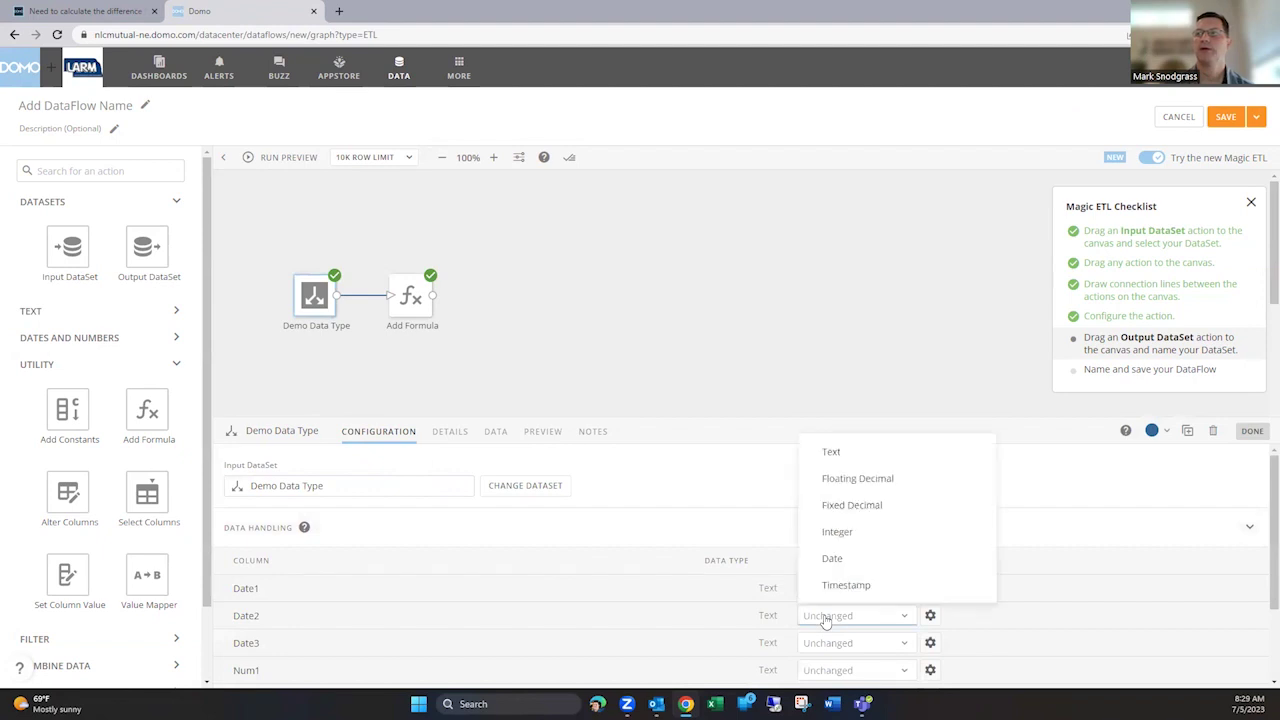
Put an Alter Columns step between the input and Add Formula that casts Date2 to Date, with bad values Null.
left_click(366, 307)
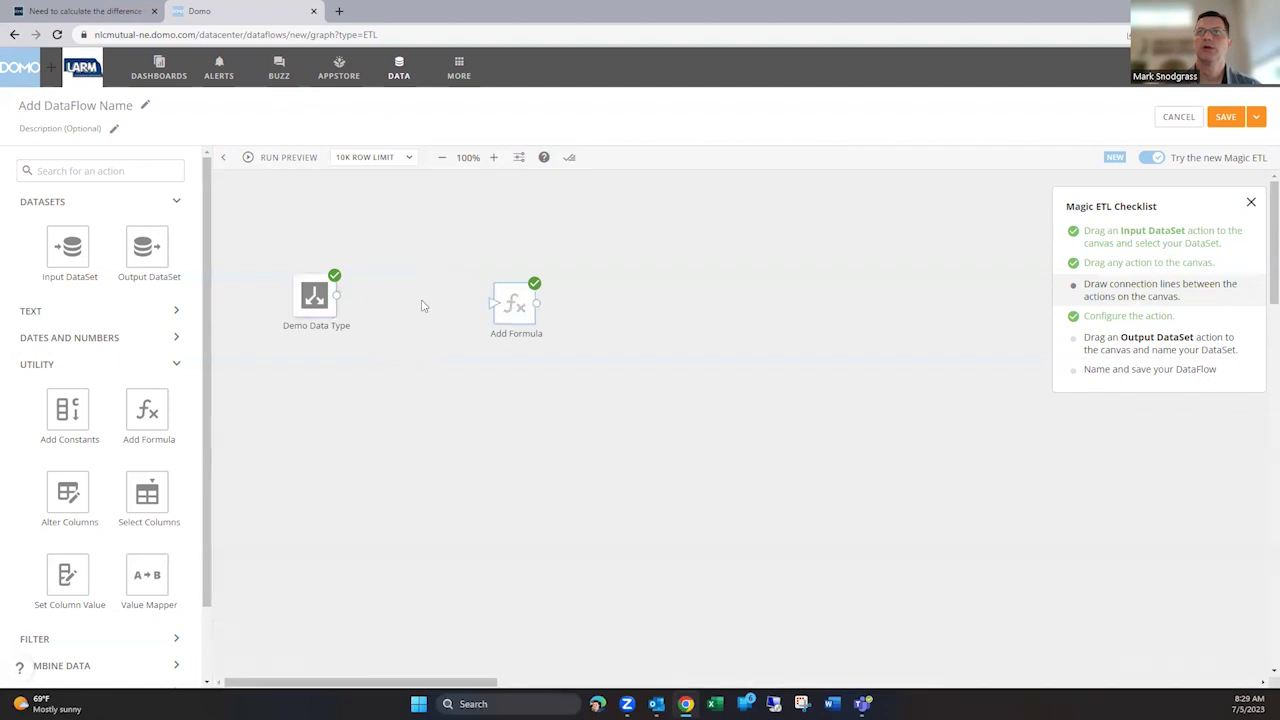
mouse_move(68, 492)
left_mouse_down()
mouse_move(380, 340)
mouse_move(409, 300)
mouse_move(400, 291)
left_mouse_up()
left_click(400, 507)
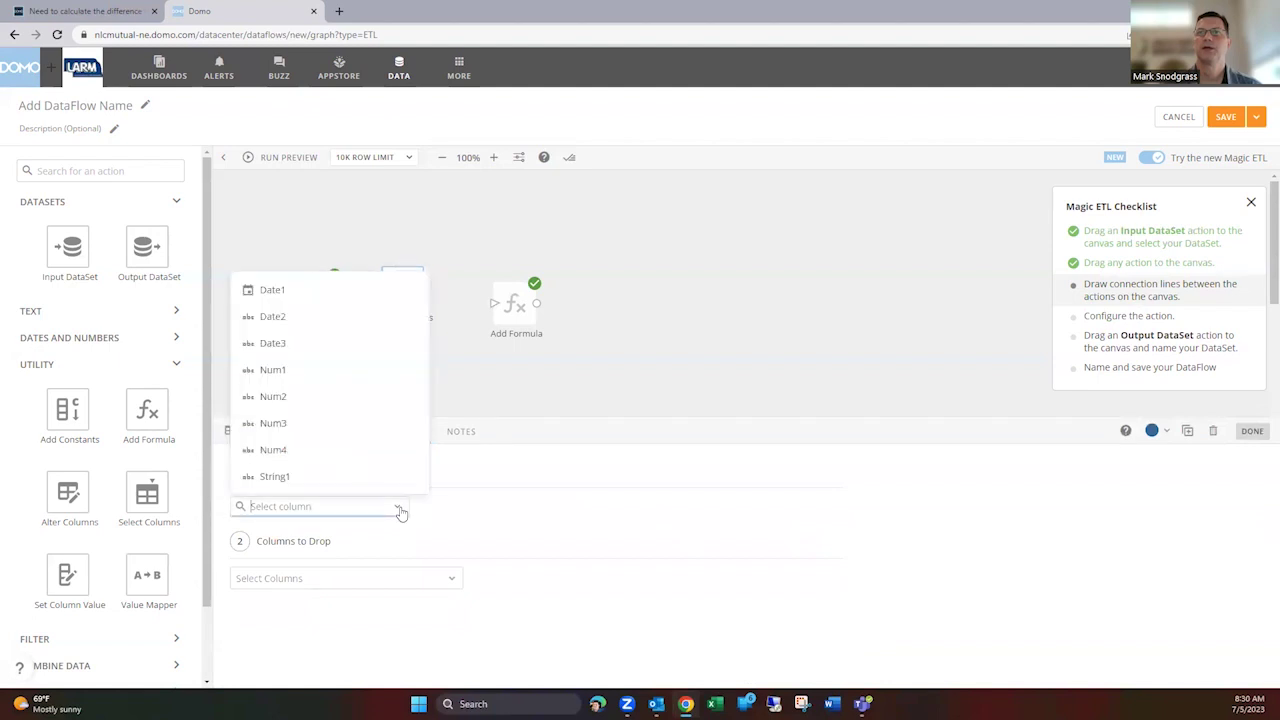
left_click(280, 317)
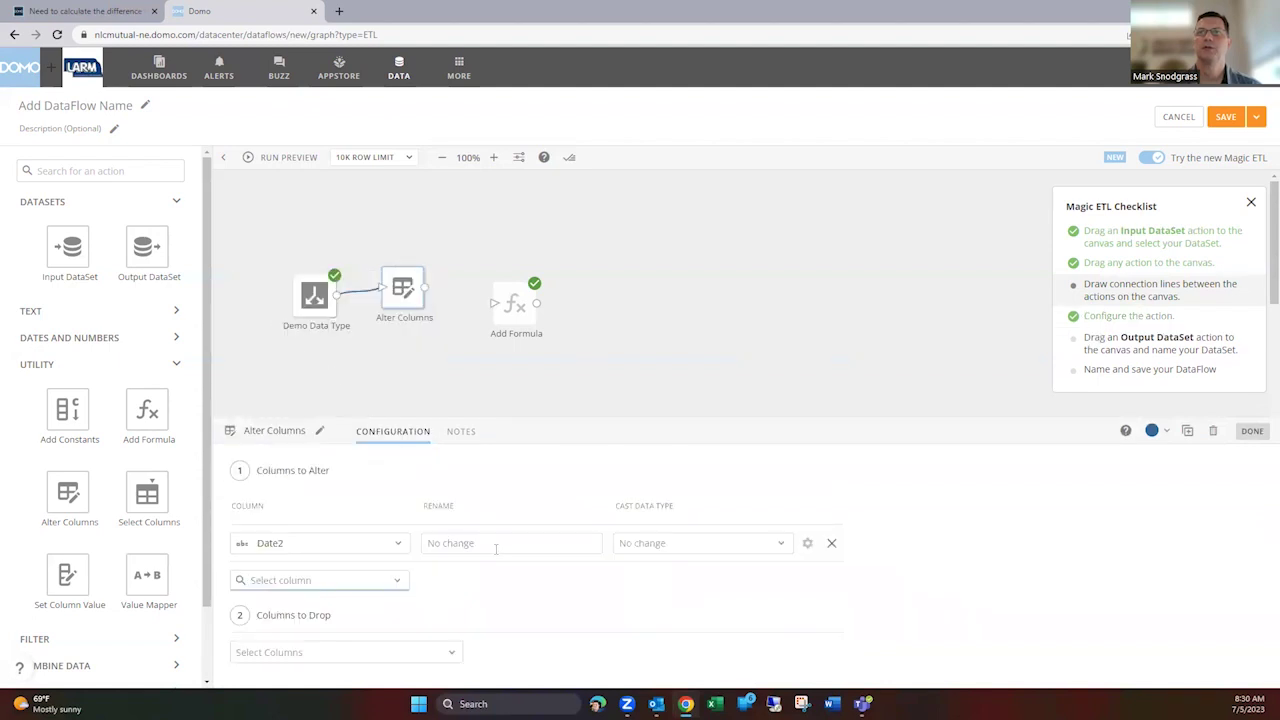
left_click(673, 547)
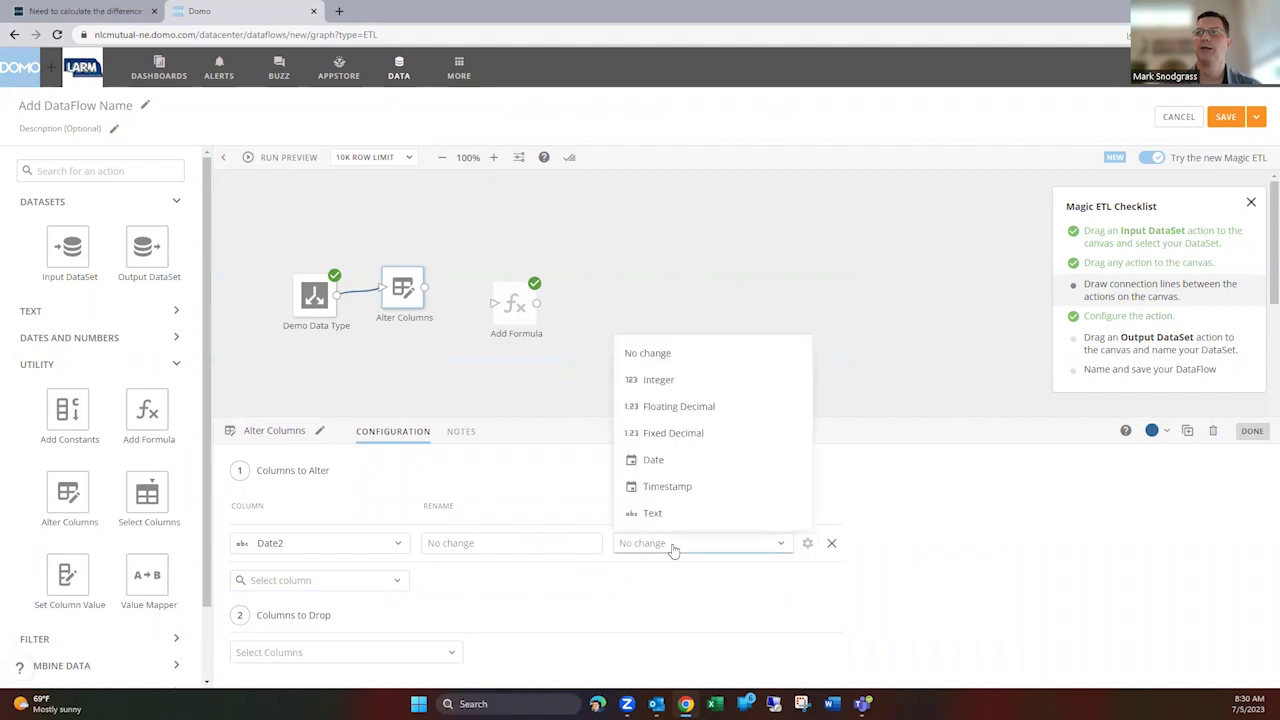
left_click(680, 458)
left_click(807, 543)
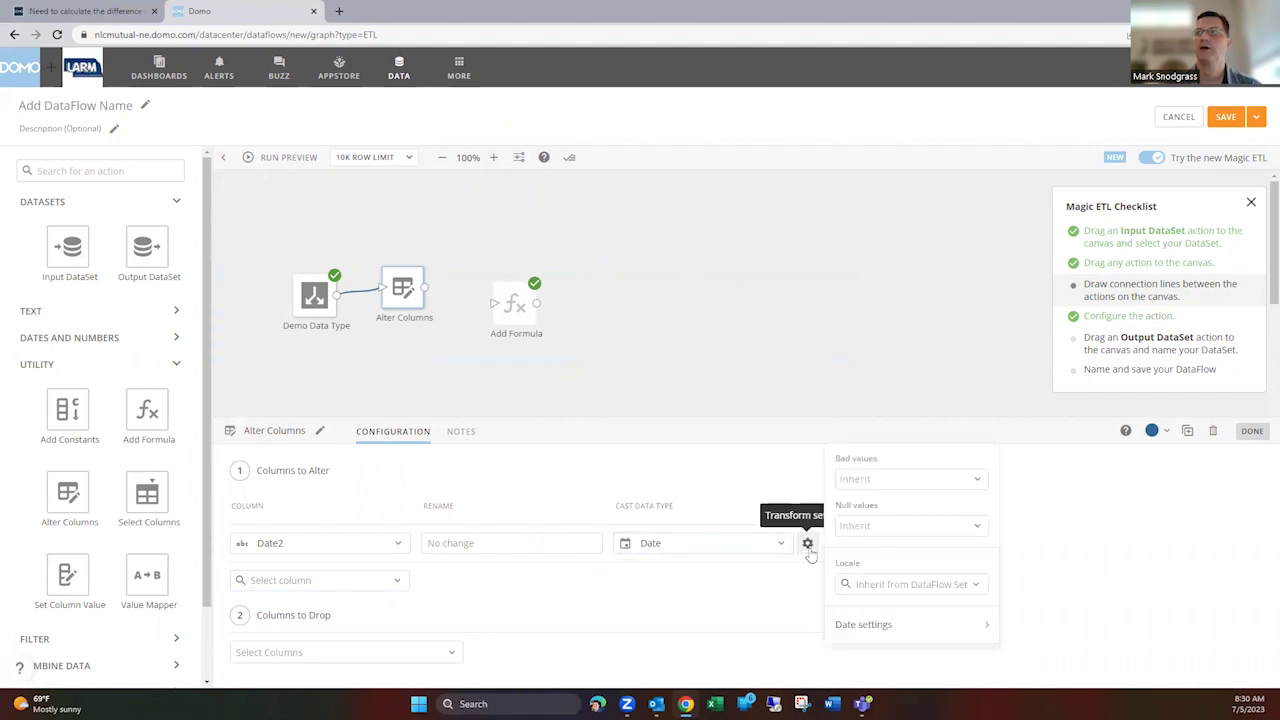
left_click(925, 480)
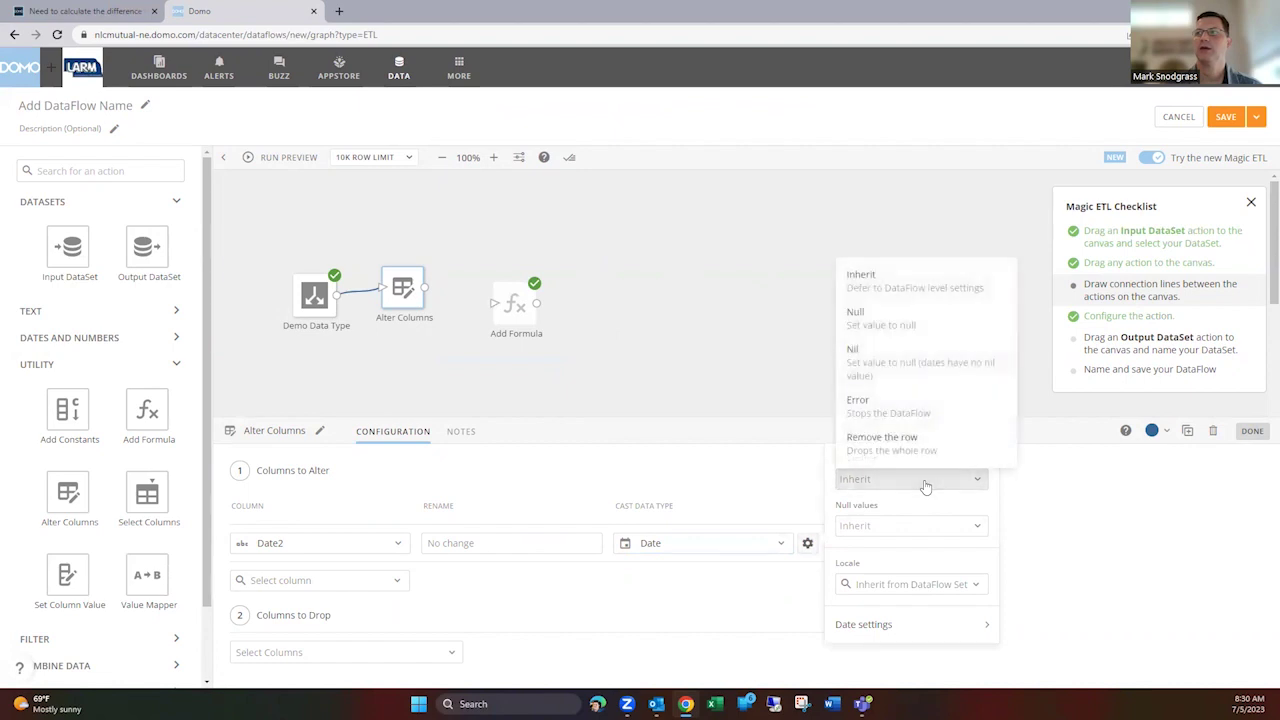
left_click(884, 322)
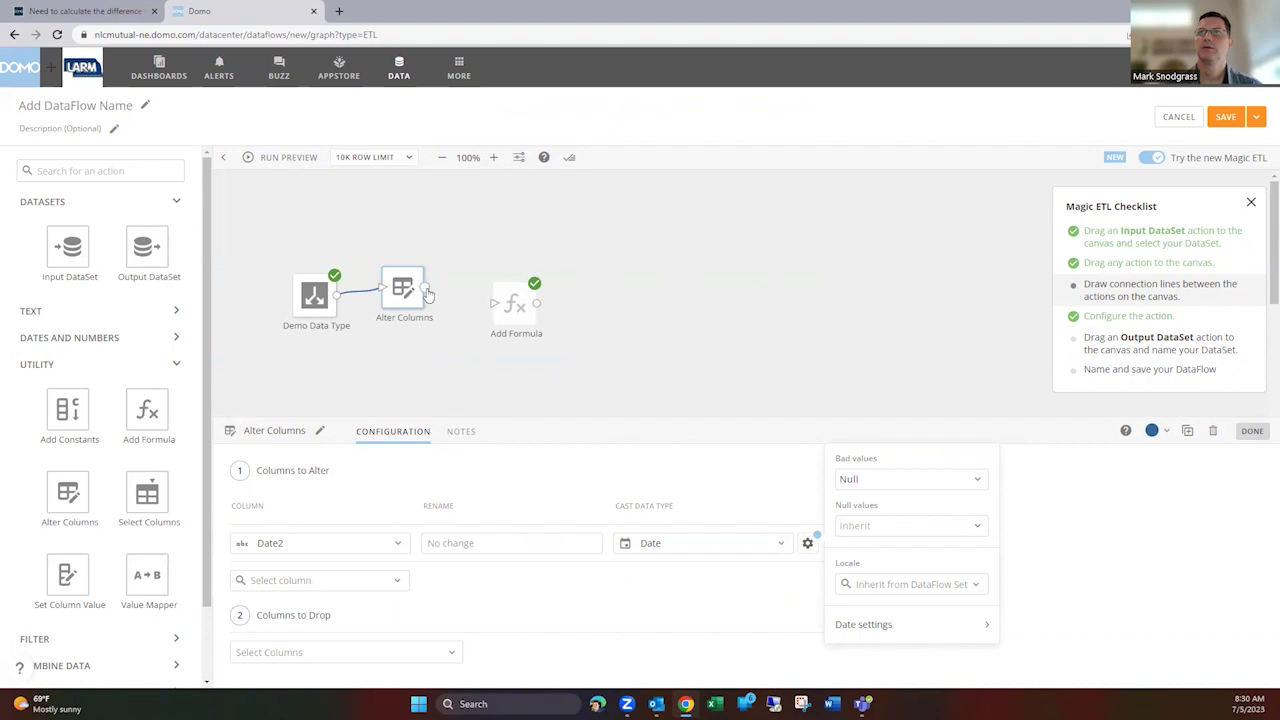
left_click_drag(426, 290, 492, 304)
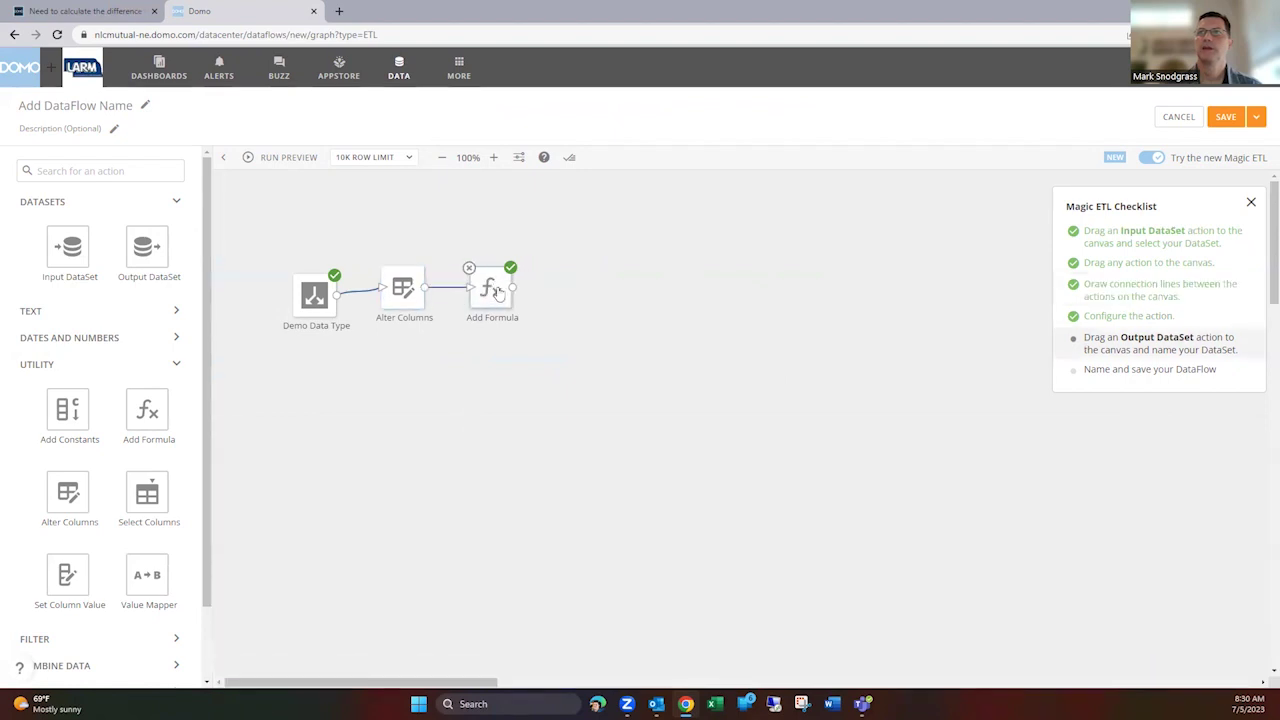
In Add Formula, choose Date3 as the column the formula overwrites.
left_click(498, 292)
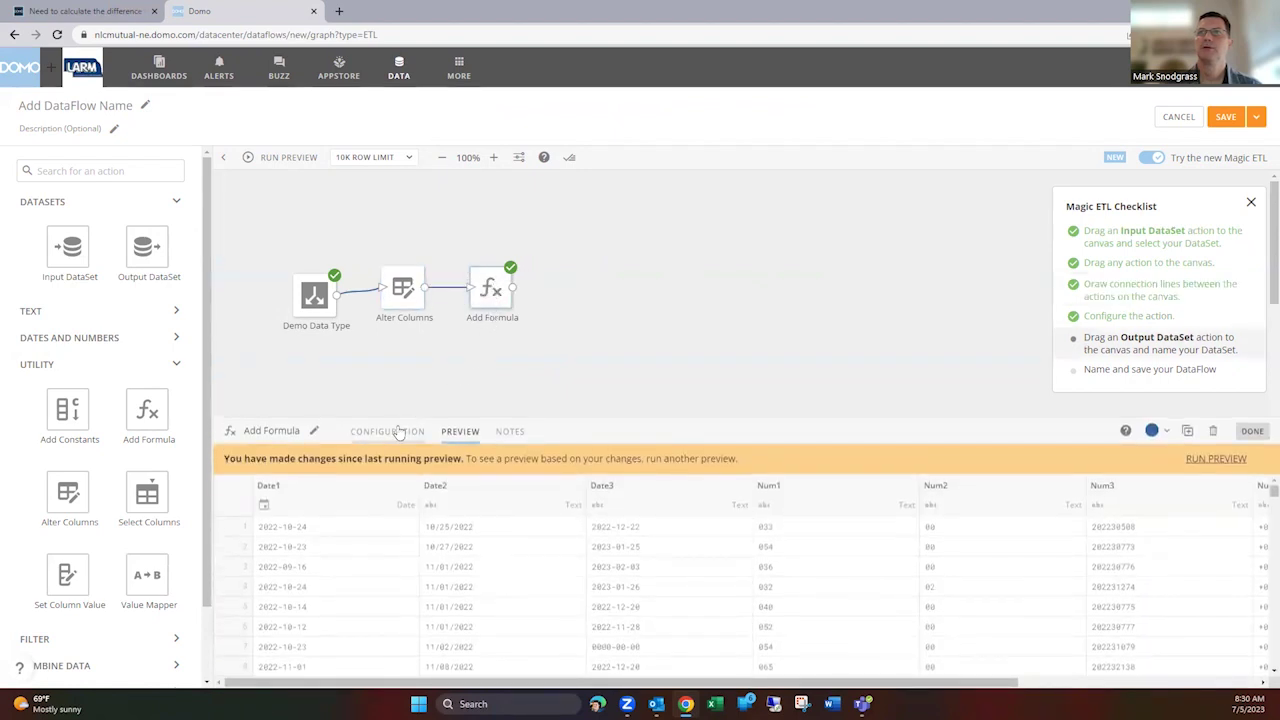
left_click(398, 431)
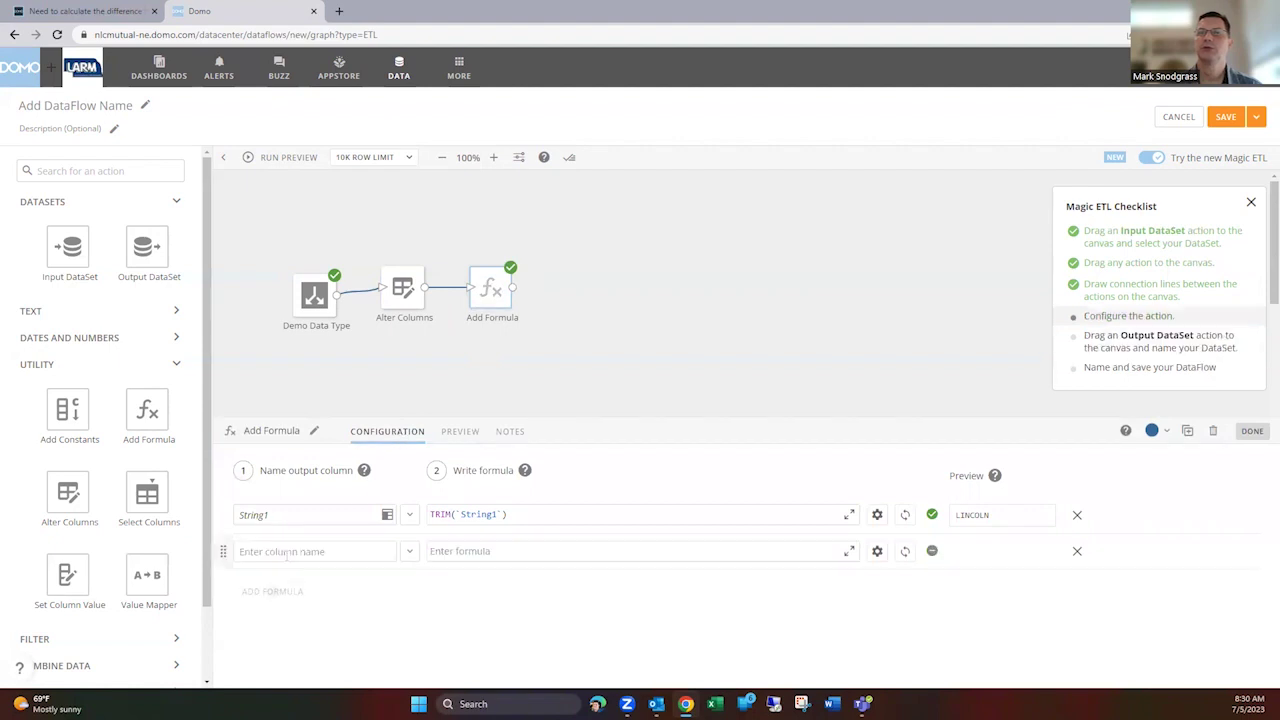
left_click(409, 552)
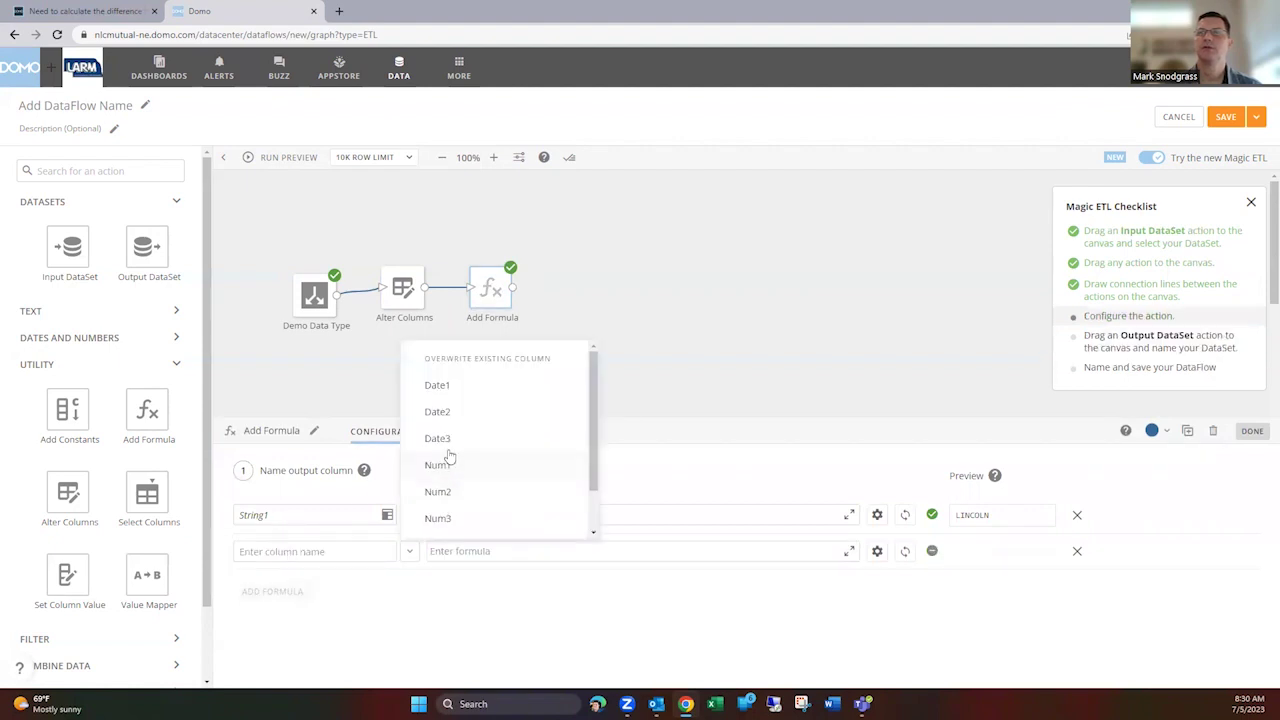
left_click(437, 440)
Enter TRY_CAST(`Date3` AS DATE) and validate that it previews 2022-12-22.
left_click(458, 553)
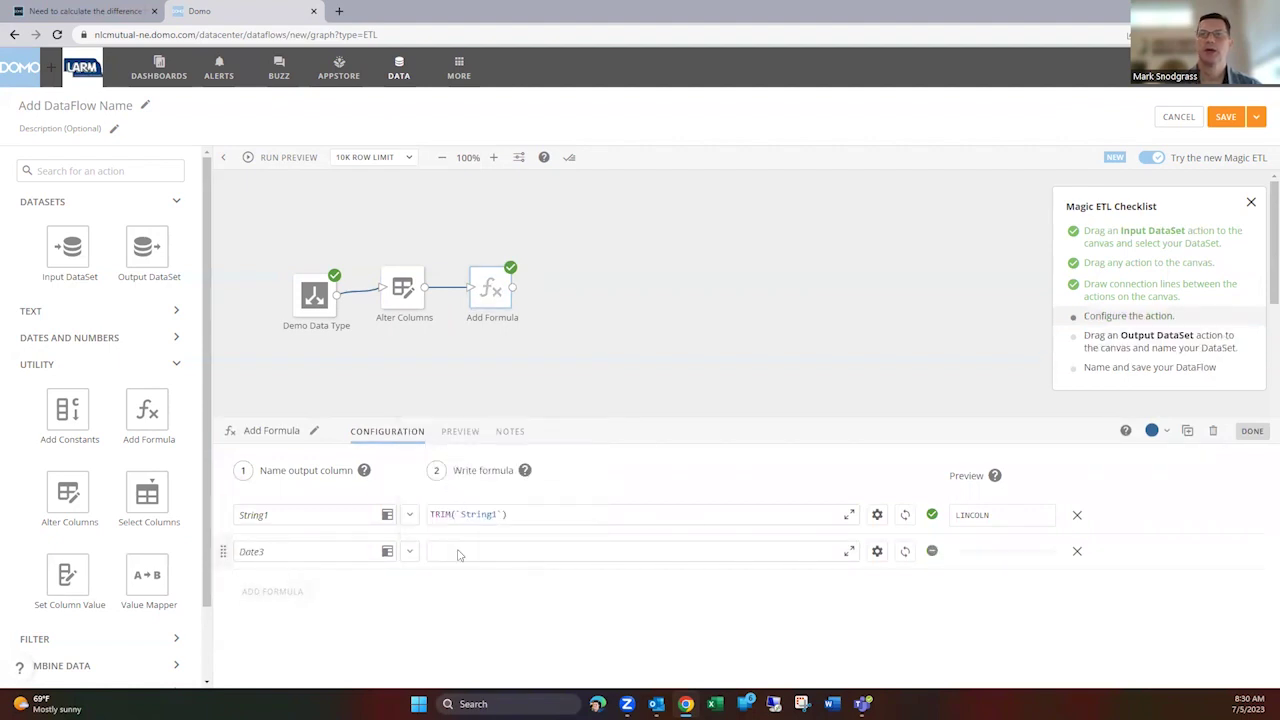
type("T")
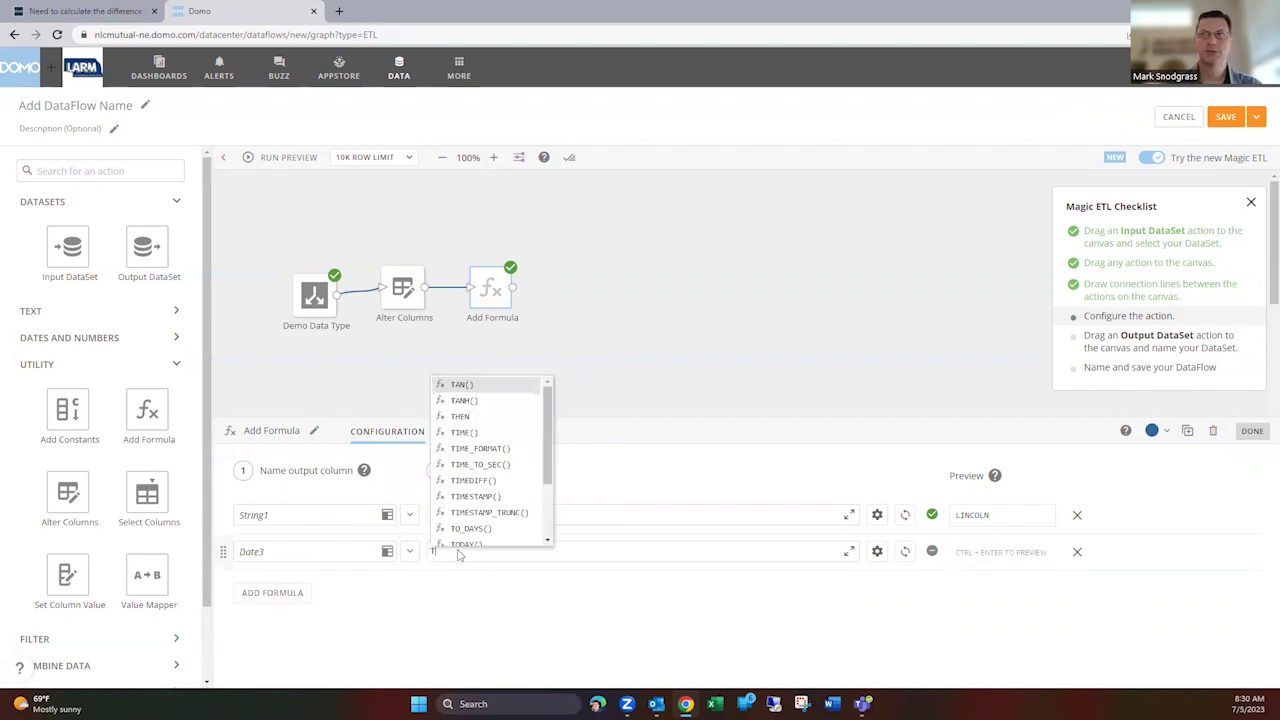
type("RY")
key("Return")
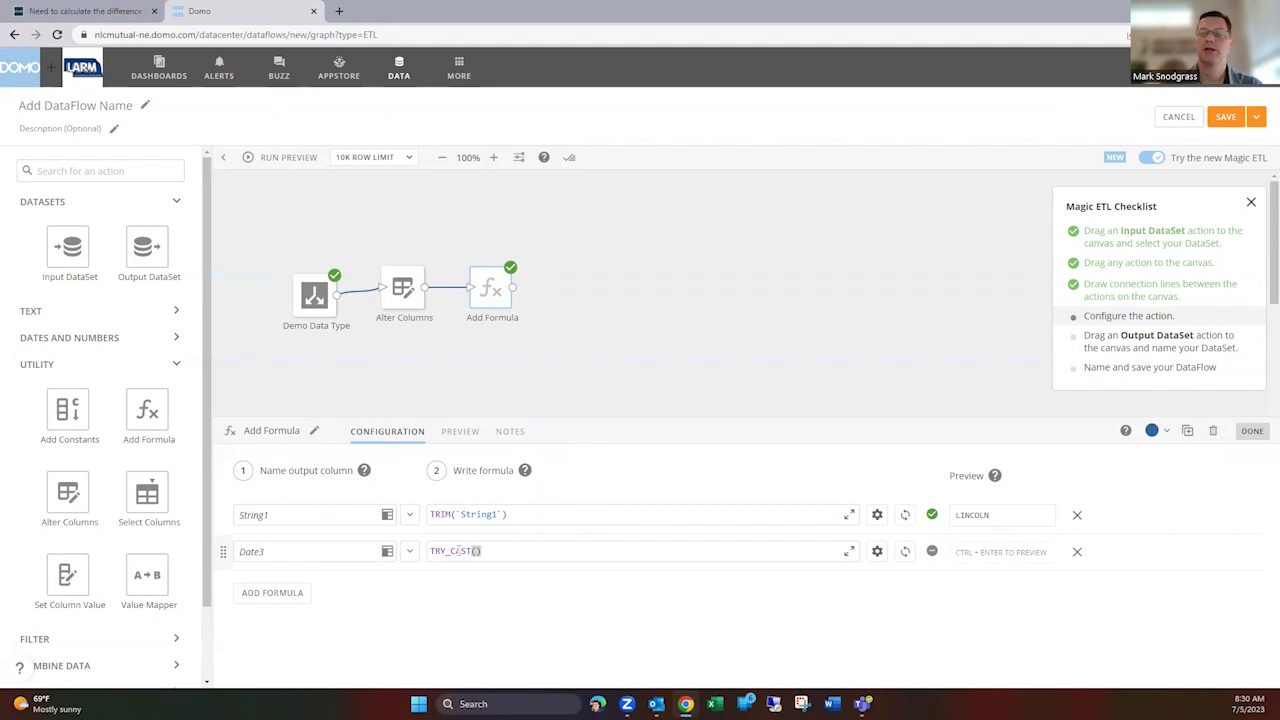
type("date")
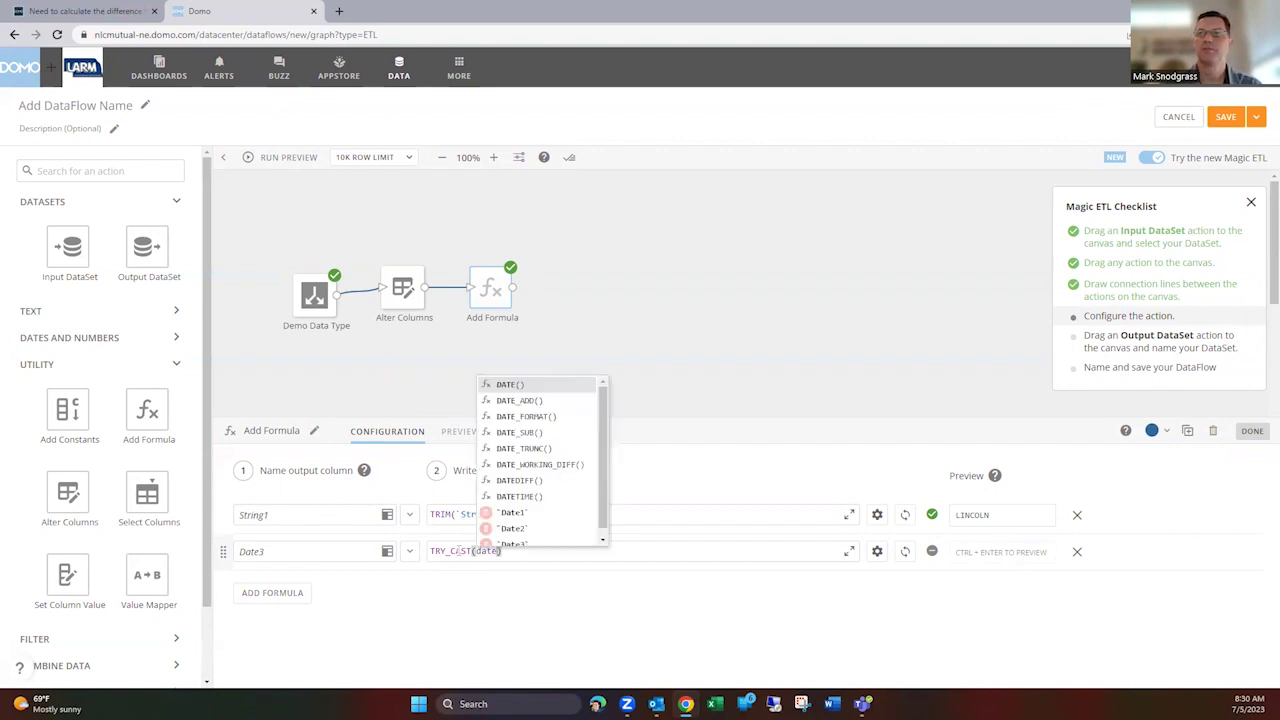
type("3")
key("Return")
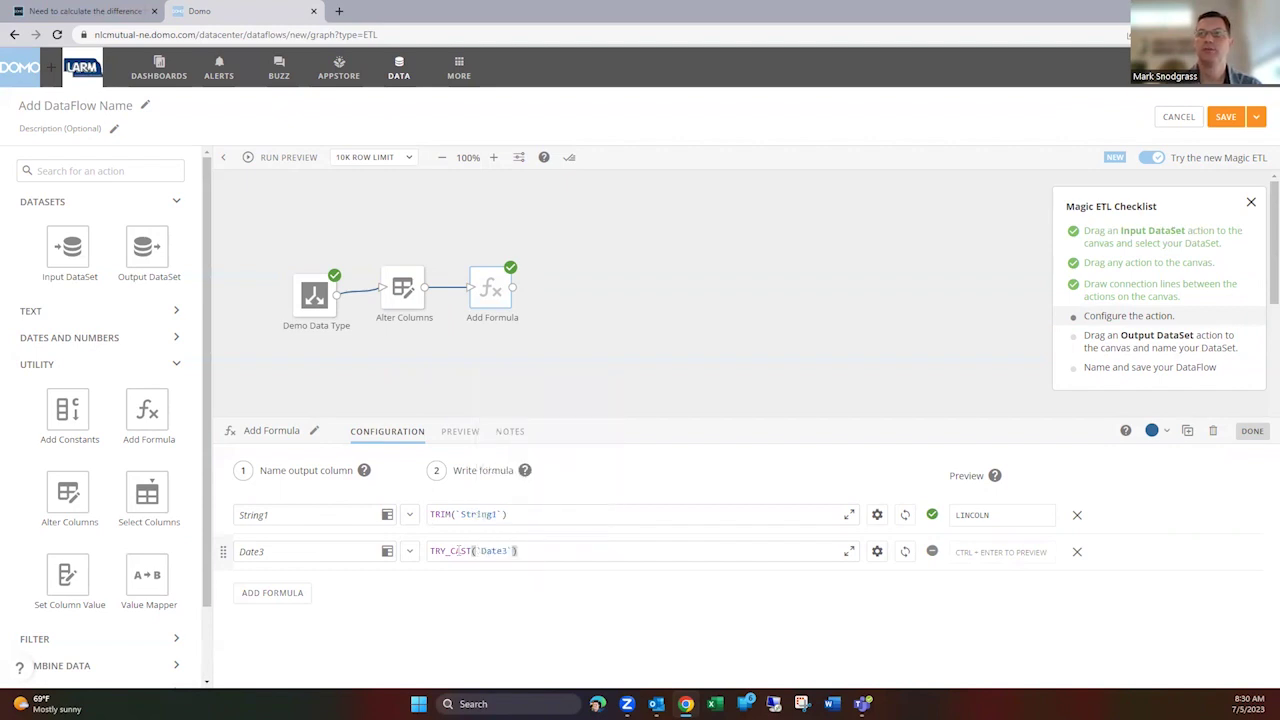
type("AS DAT")
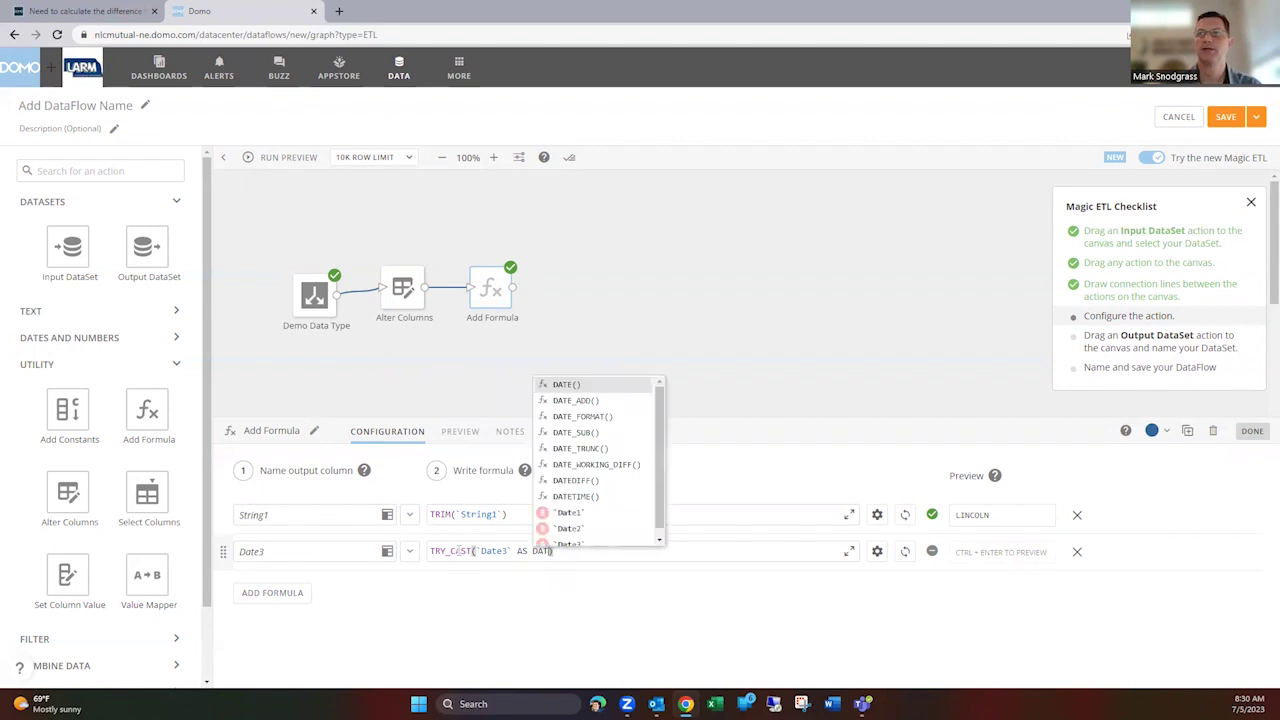
type("E")
key("Escape")
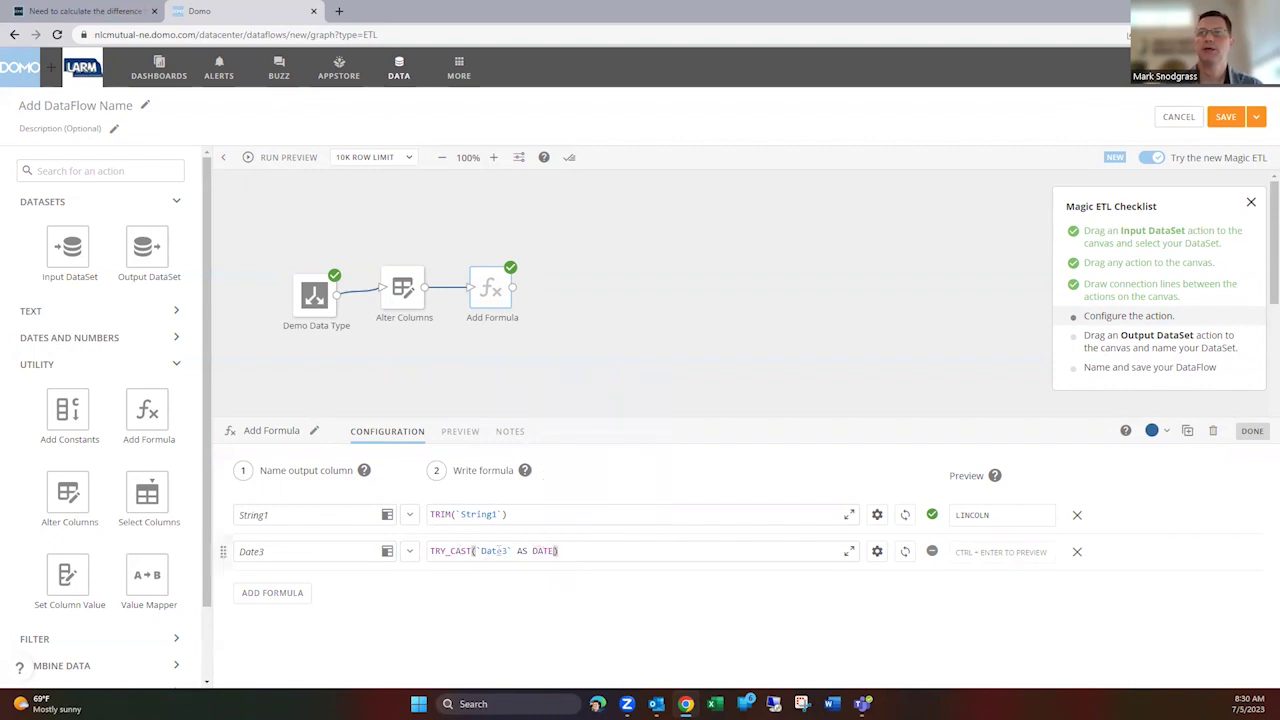
left_click(905, 552)
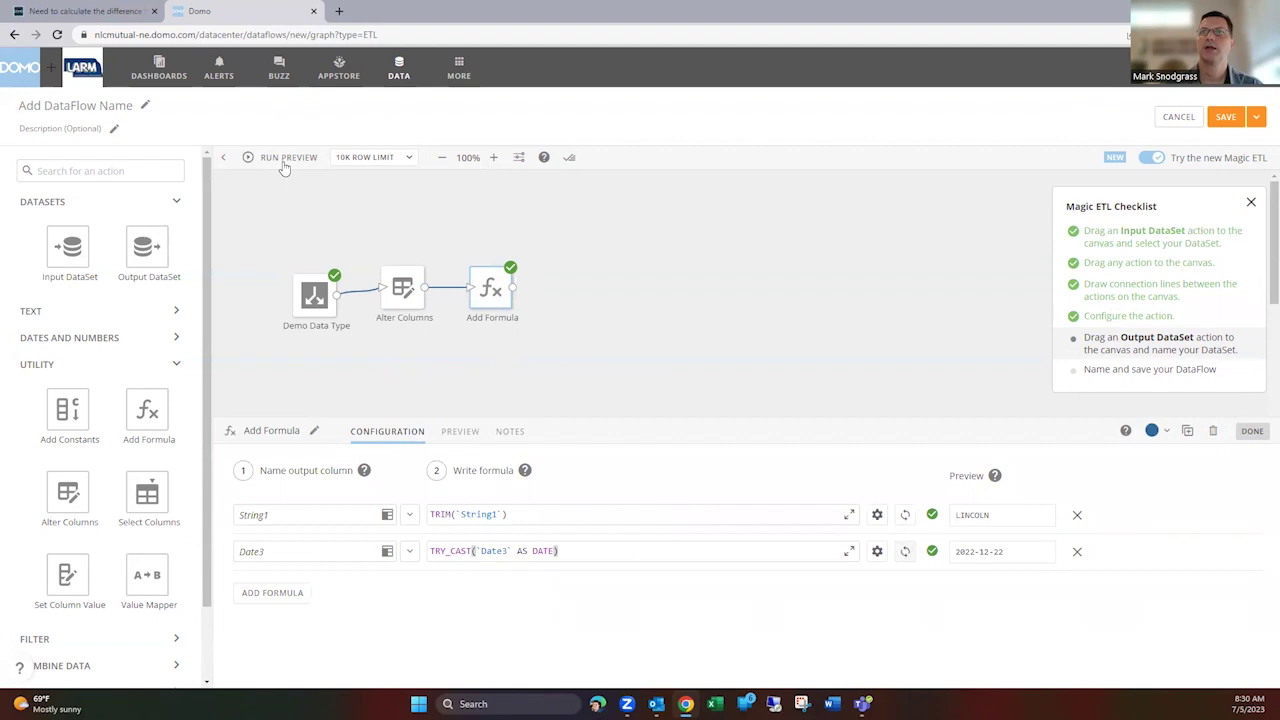
left_click(308, 298)
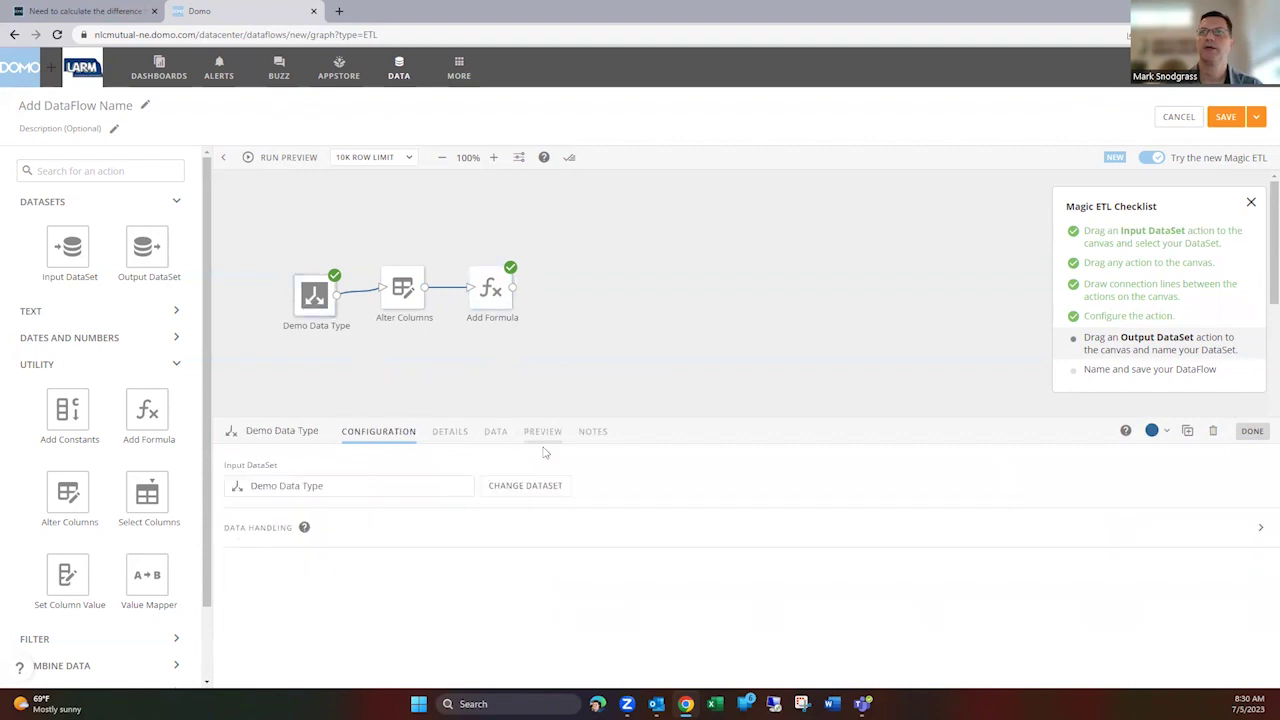
View the Demo Data Type input's raw text data and start a full preview run.
left_click(496, 434)
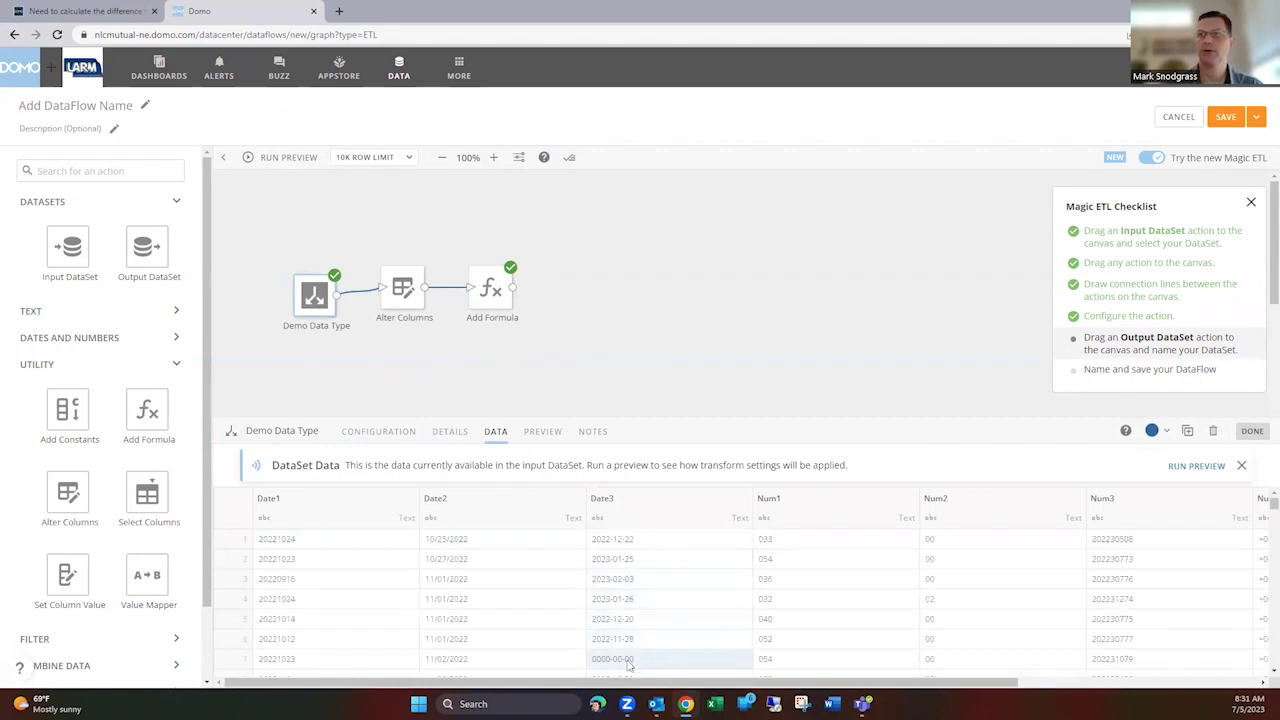
left_click(286, 157)
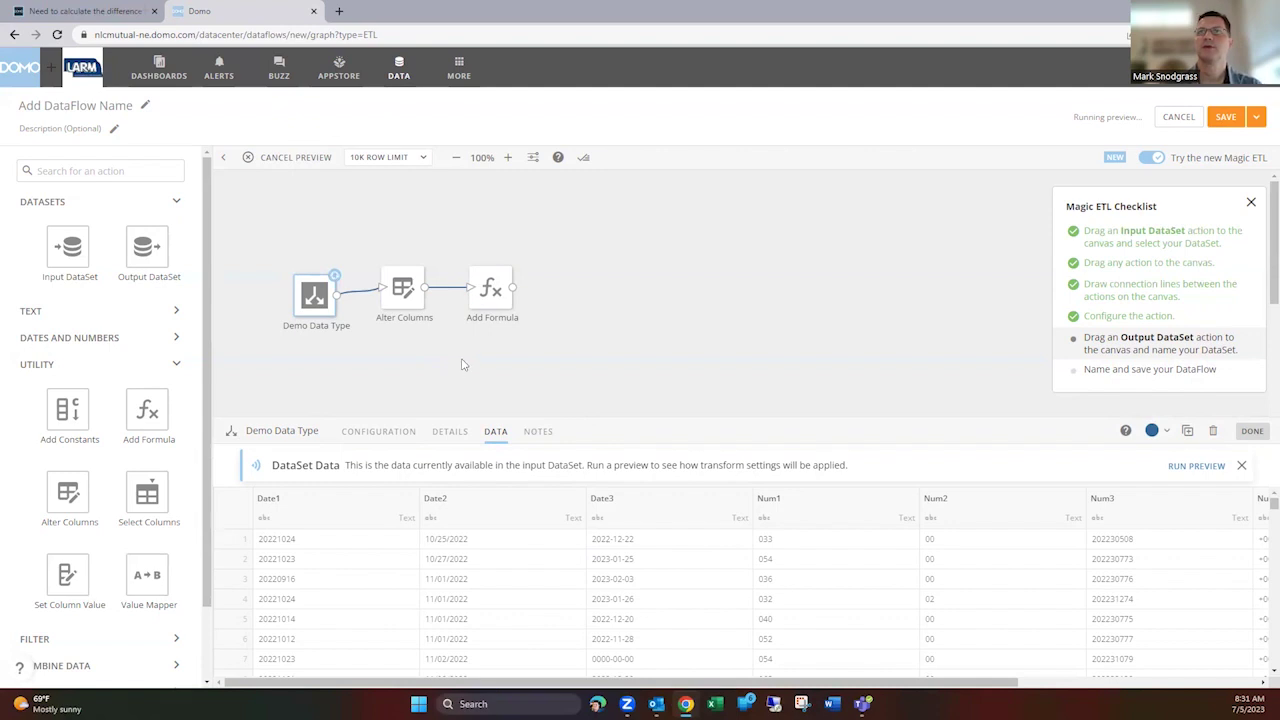
Check that Date1–Date3 come out as dates in Add Formula's preview, then reopen the input's Data Handling.
left_click(378, 431)
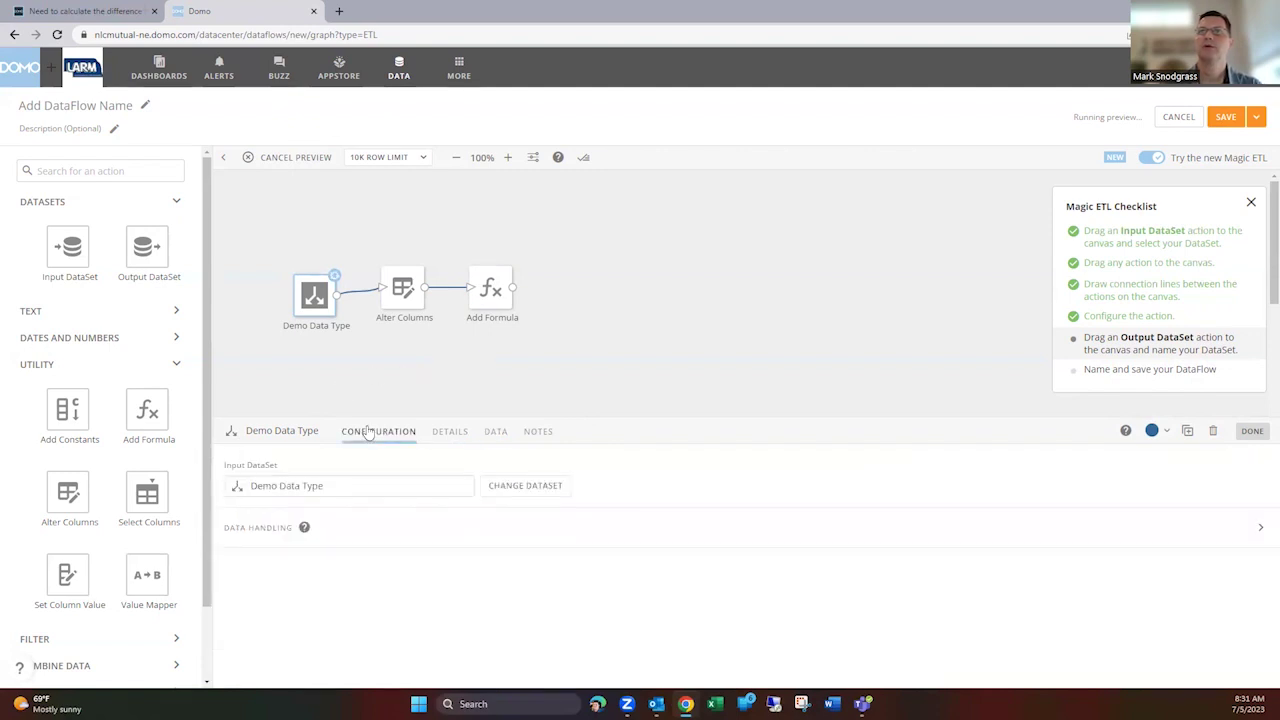
left_click(386, 537)
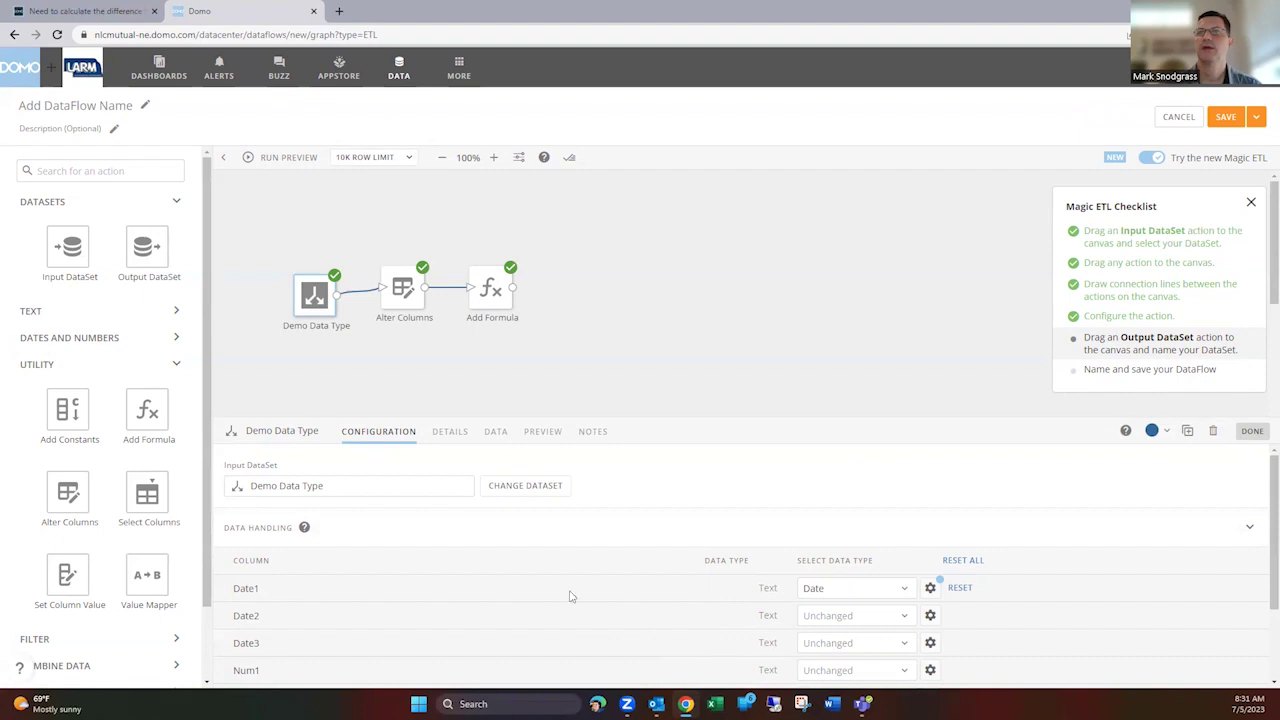
left_click(490, 300)
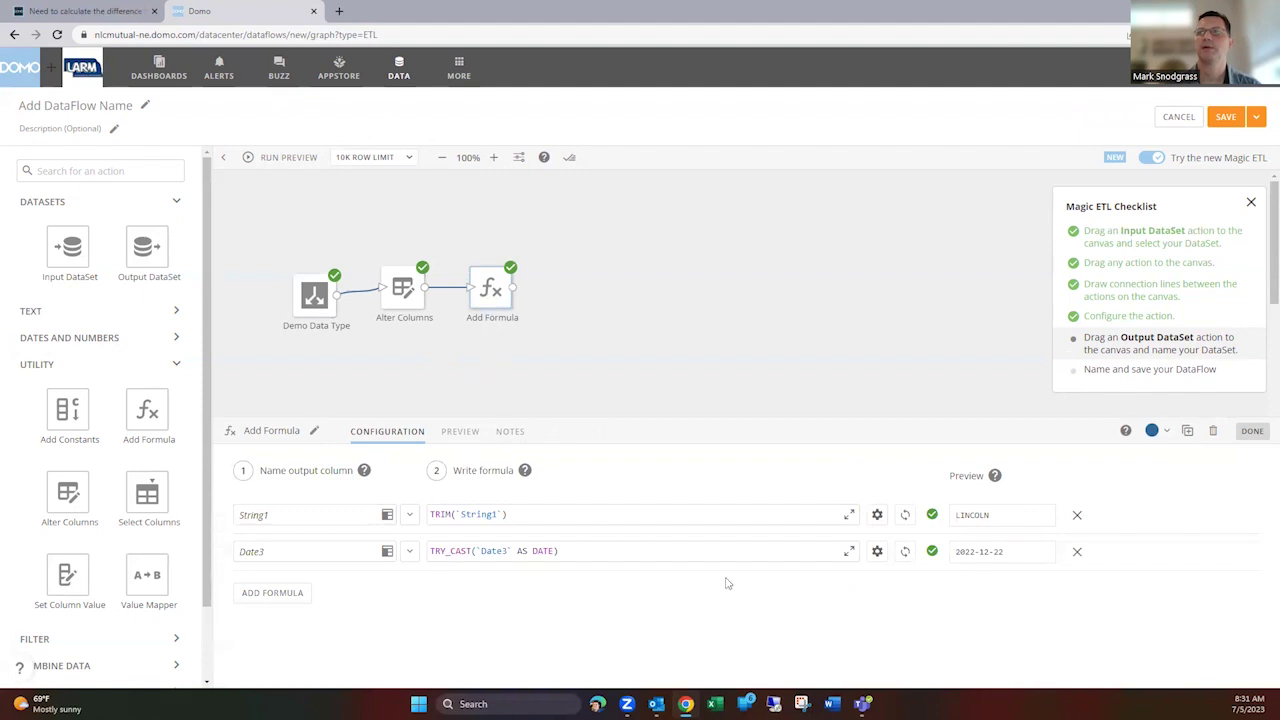
left_click(455, 431)
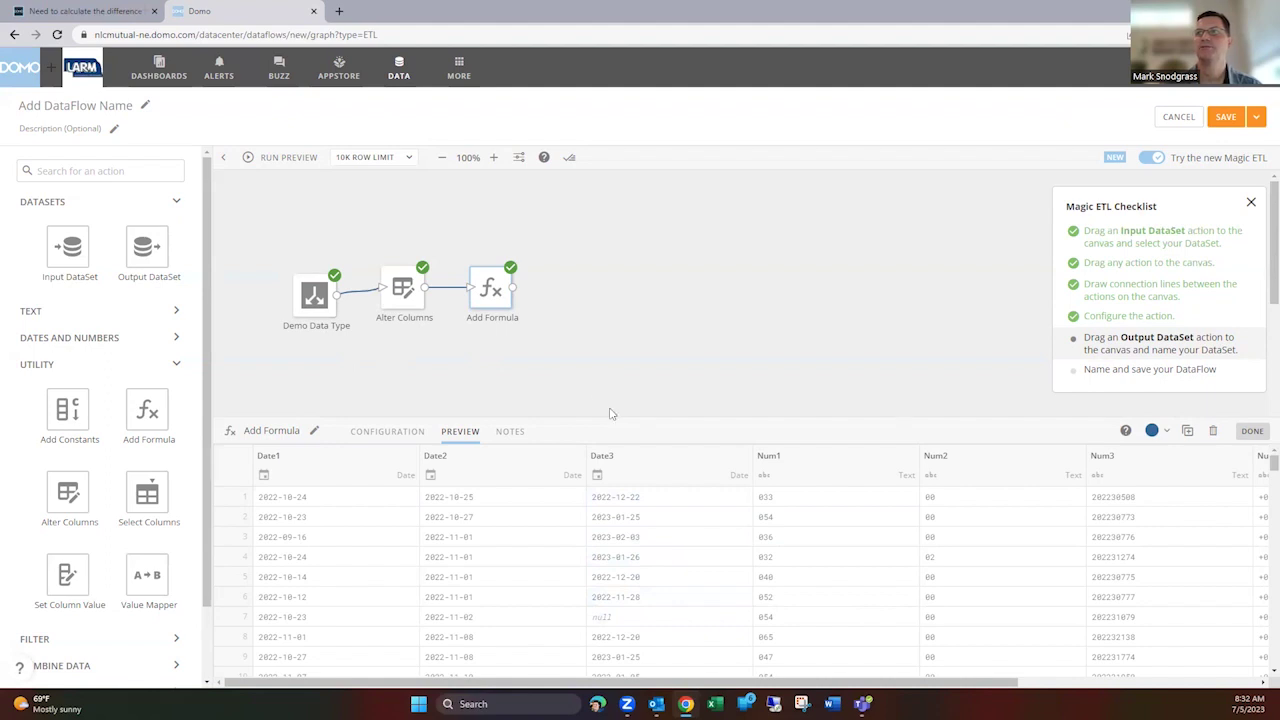
left_click_drag(860, 683, 971, 688)
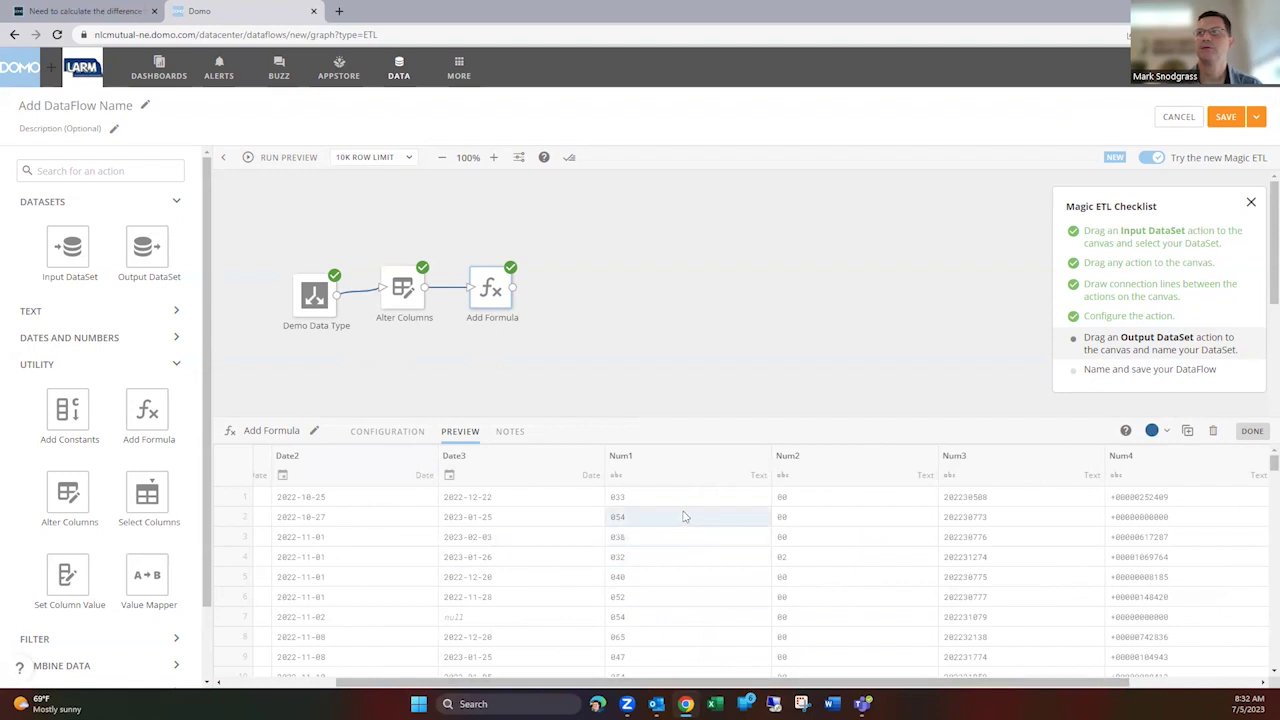
left_click(322, 314)
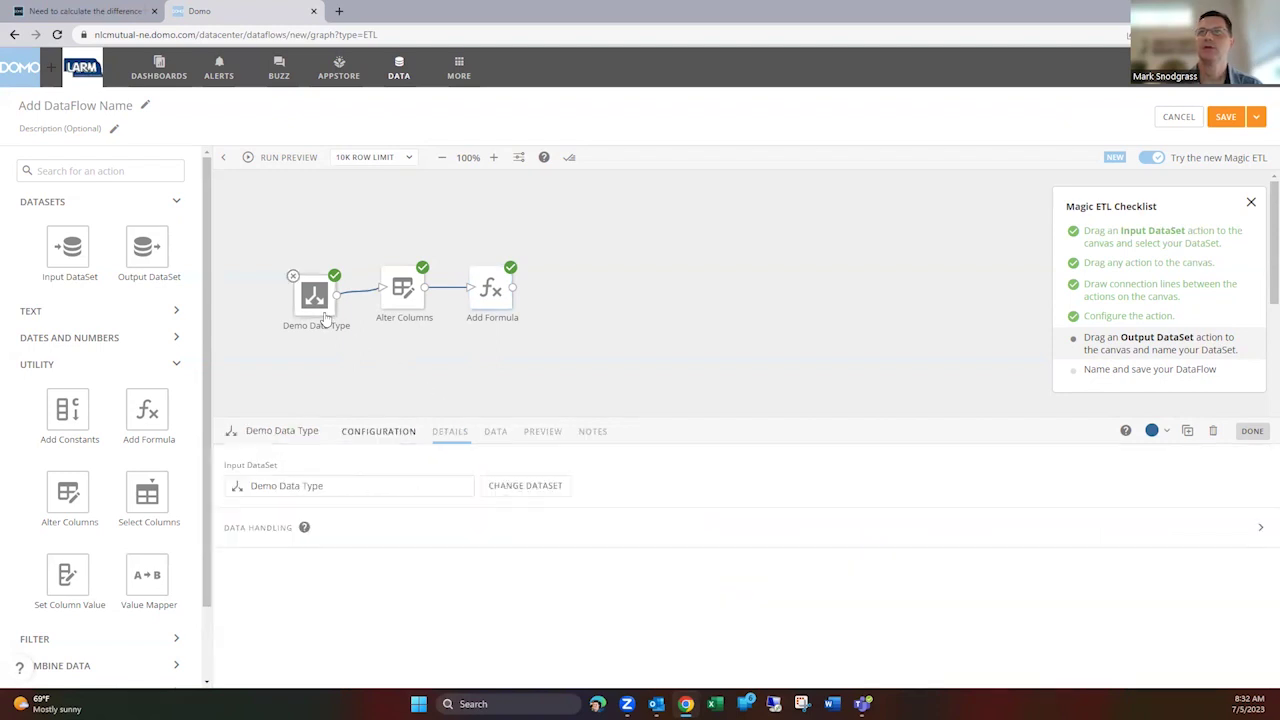
left_click(399, 530)
Review Num1's type choices and the Alter Columns Date2 cast, then add a third formula row.
scroll(650, 625, "down", 1)
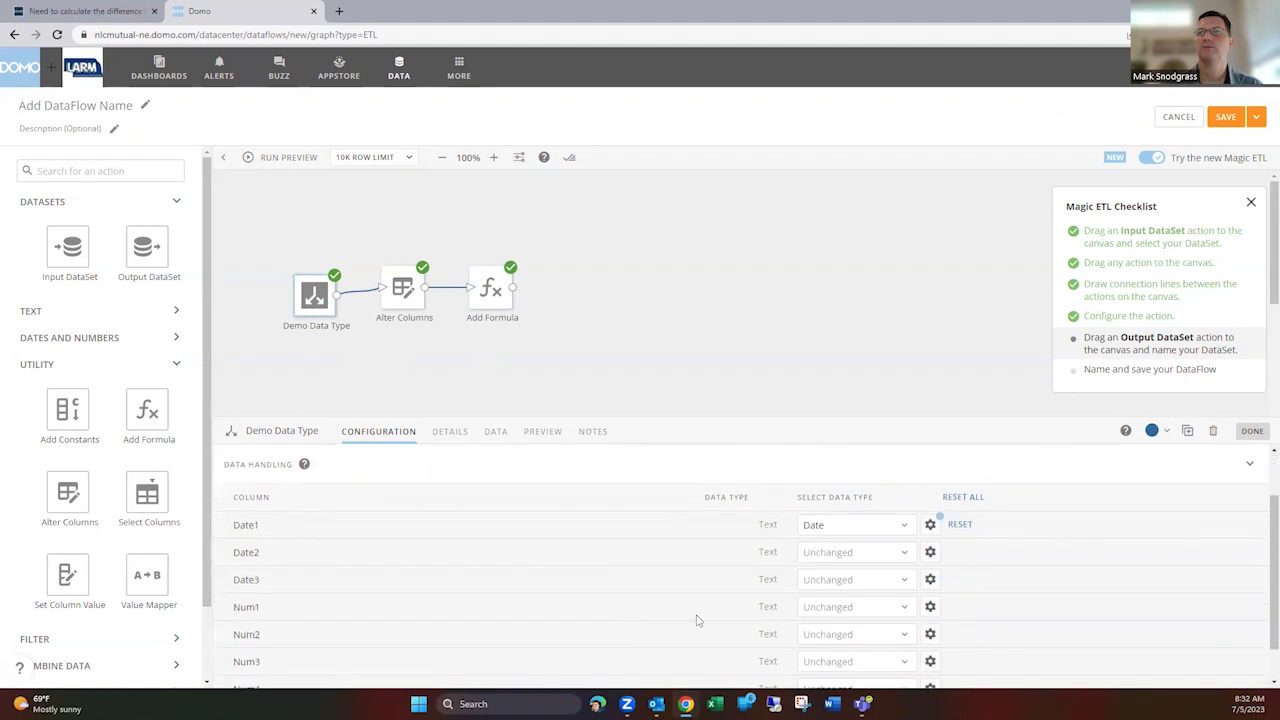
left_click(829, 604)
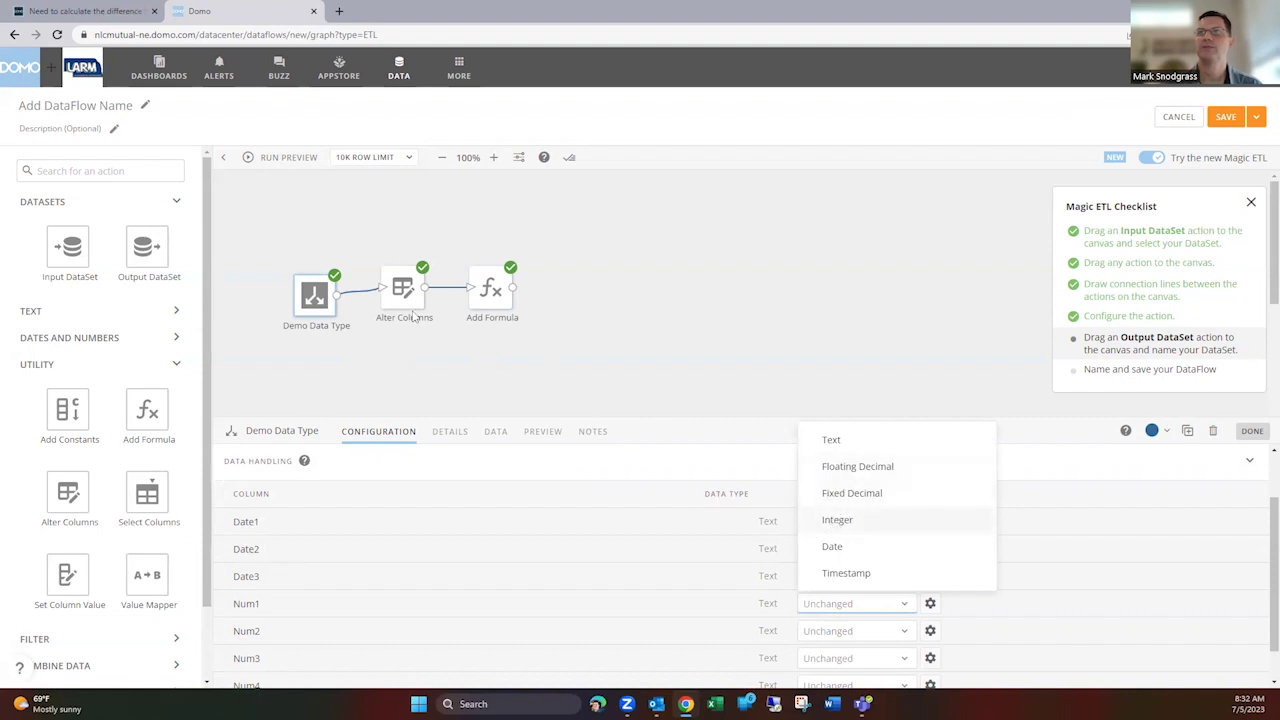
left_click(405, 305)
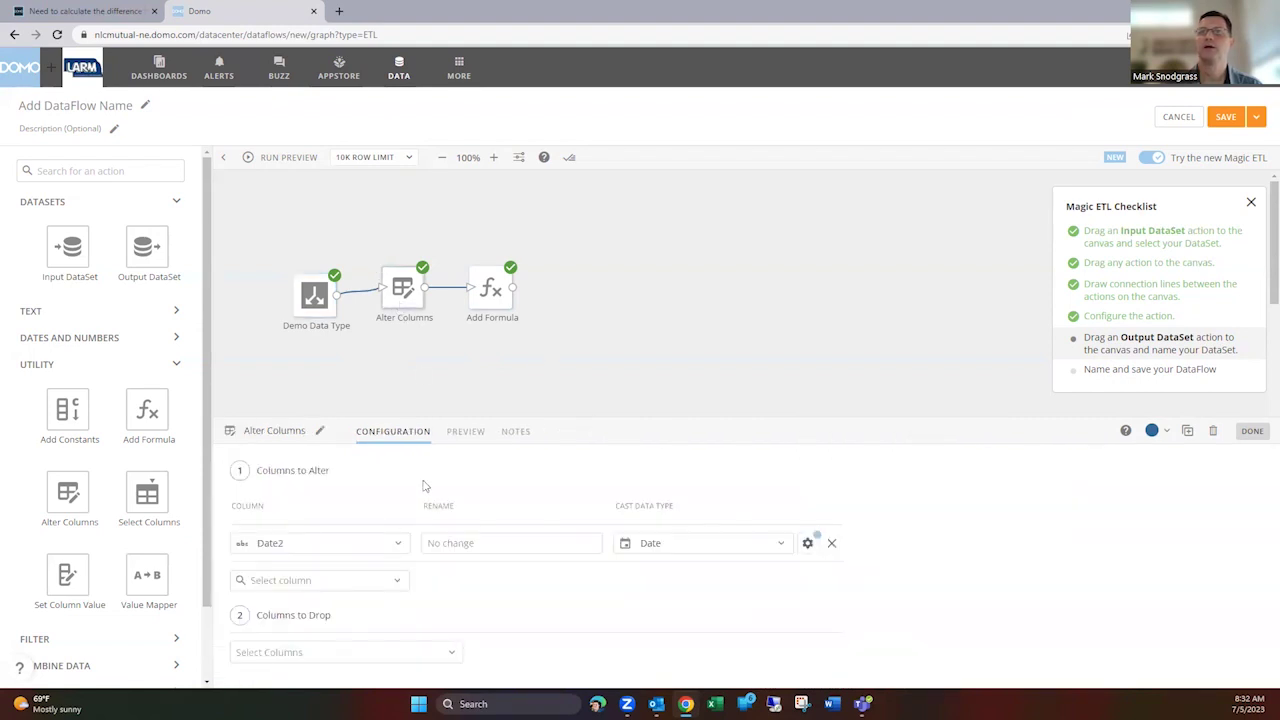
left_click(491, 296)
left_click(386, 443)
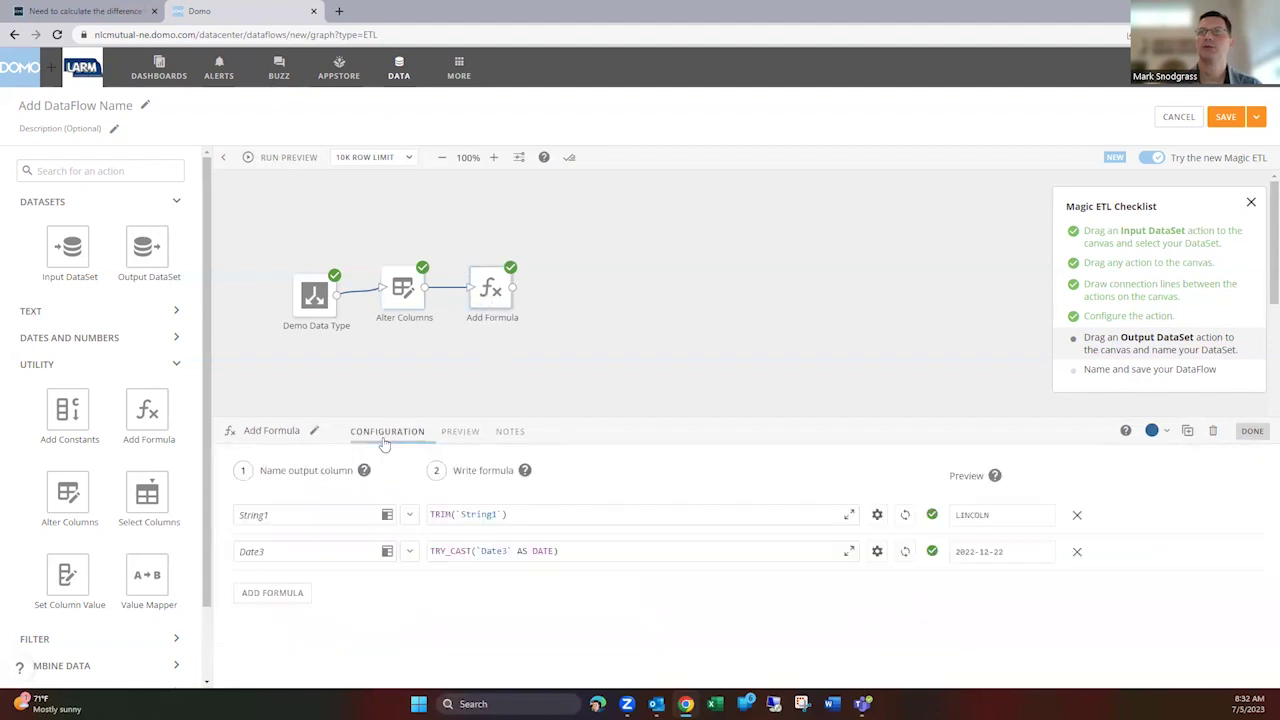
left_click(298, 592)
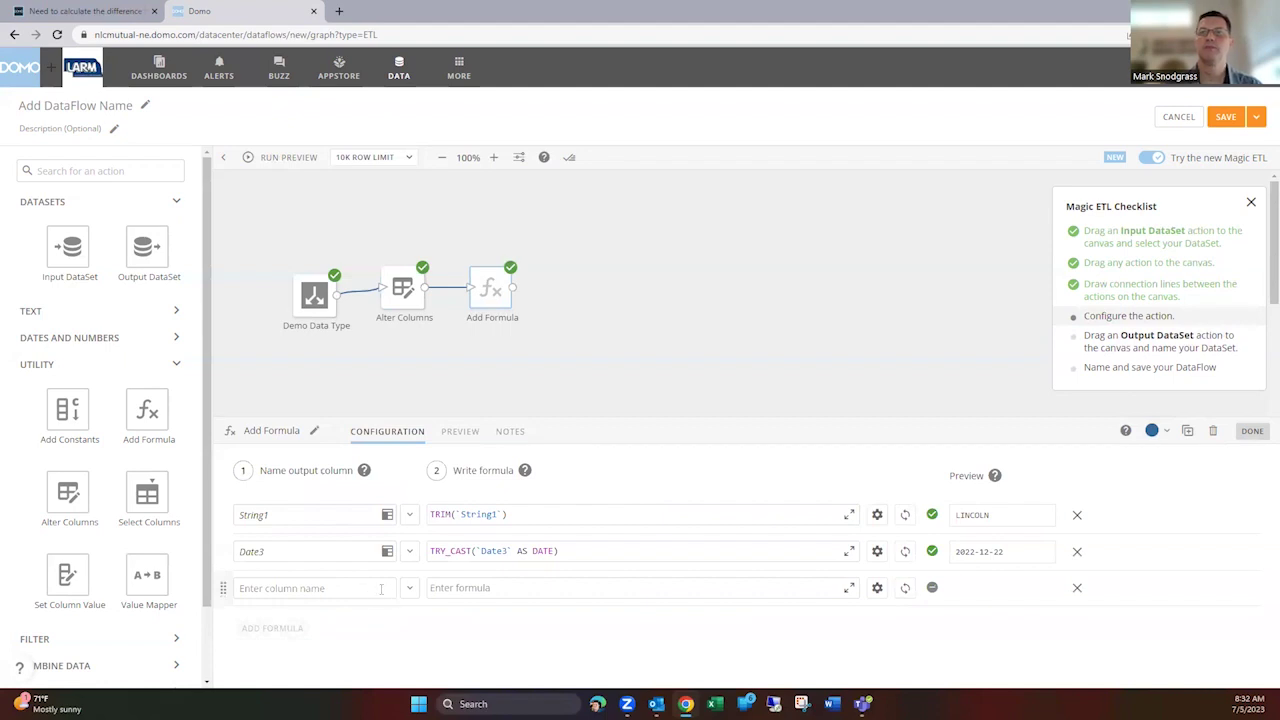
Set the new formula row to overwrite the Num1 column.
left_click(412, 588)
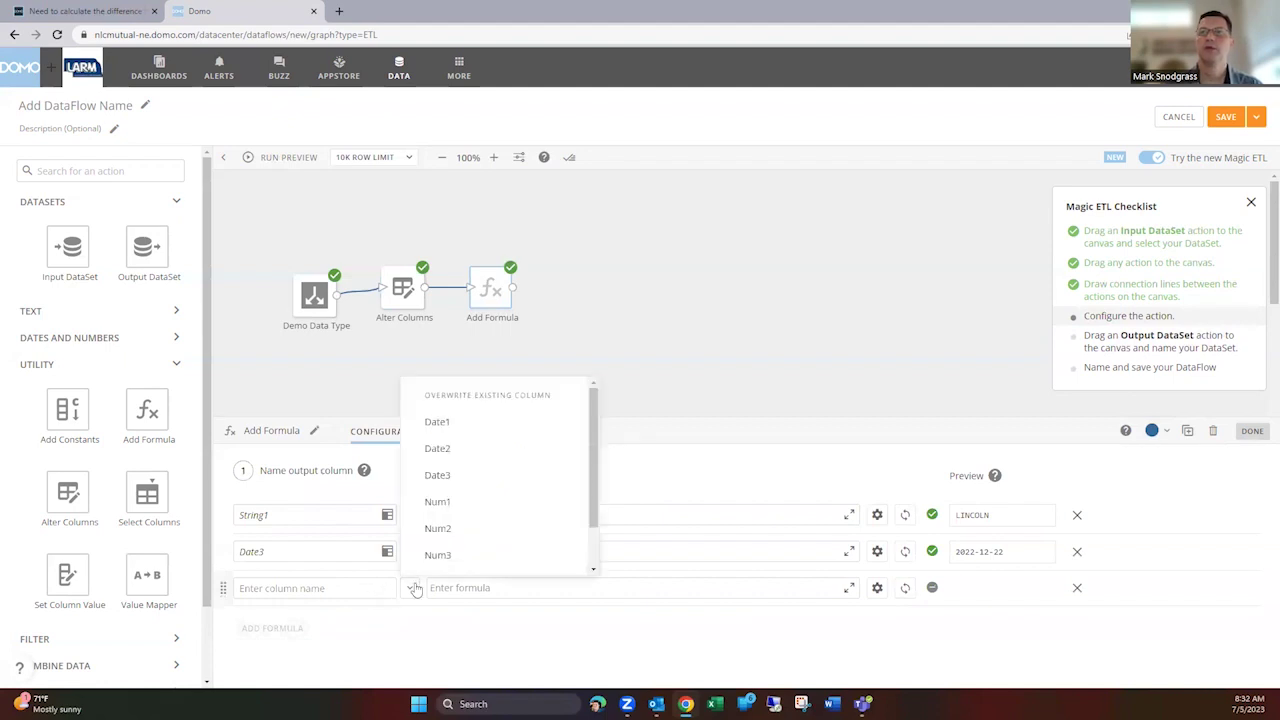
left_click(437, 501)
left_click(470, 597)
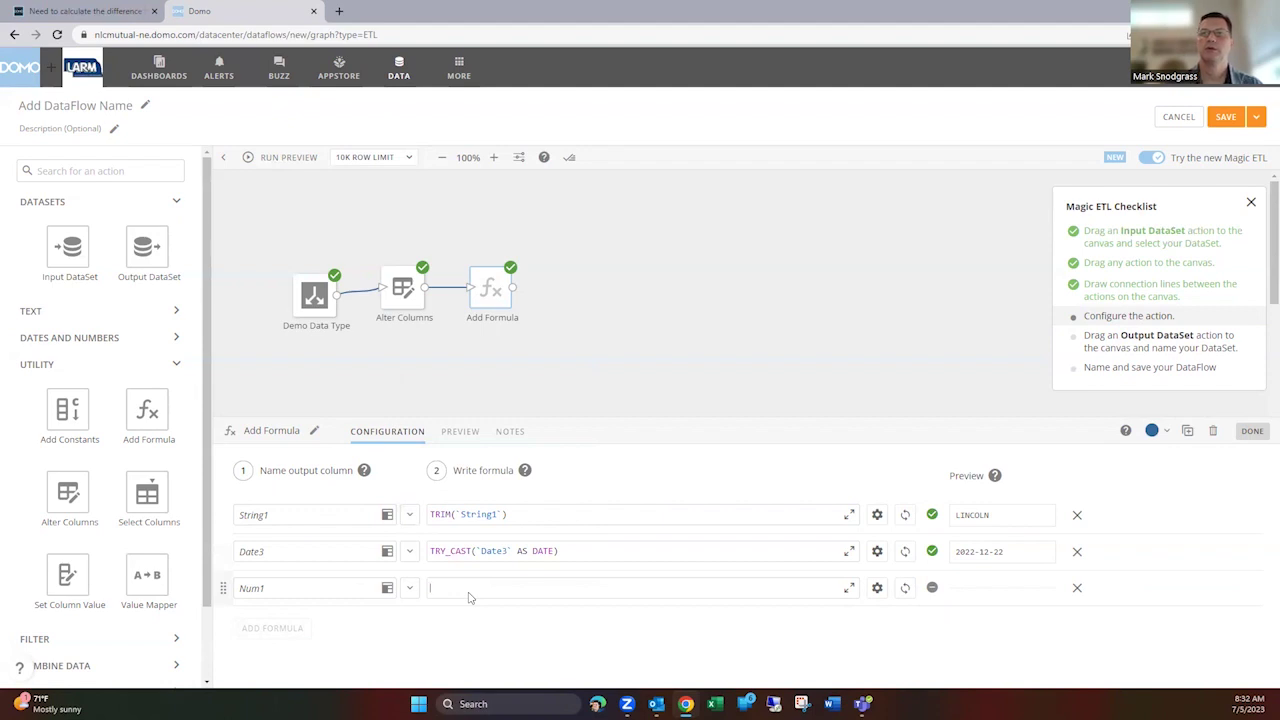
type("CASE")
key("BackSpace")
key("BackSpace")
key("BackSpace")
key("BackSpace")
Enter TRY_CAST(`Num1` AS DECIMAL) and validate that it previews 33.
type("TRY")
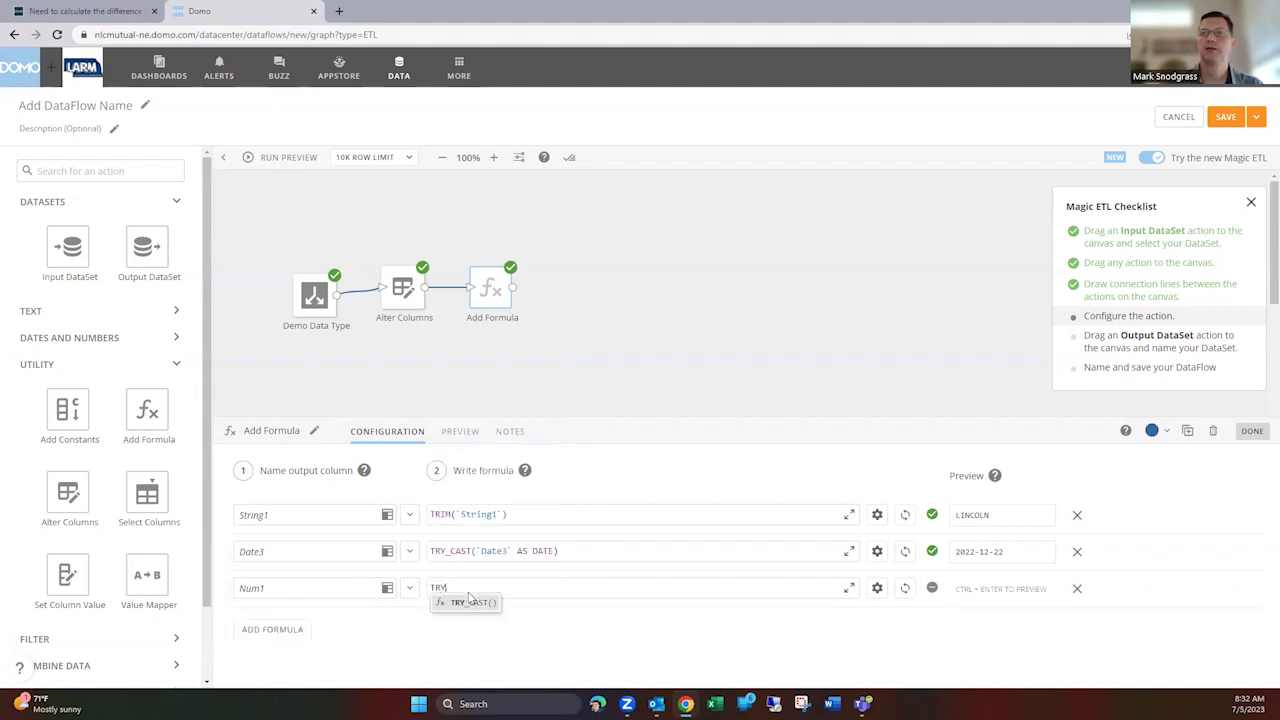
key("Tab")
type("`N")
key("Tab")
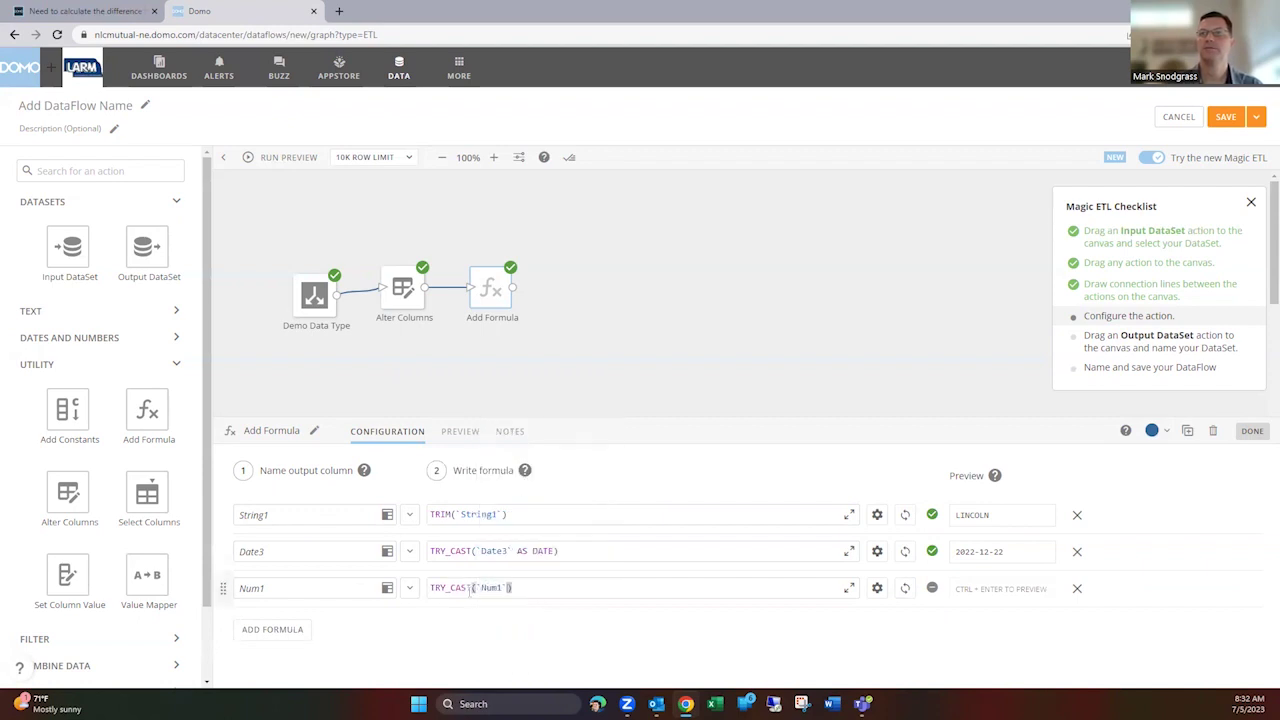
type("AS INTEG")
key("BackSpace")
key("BackSpace")
key("BackSpace")
key("BackSpace")
key("BackSpace")
key("BackSpace")
type("DECIMAL")
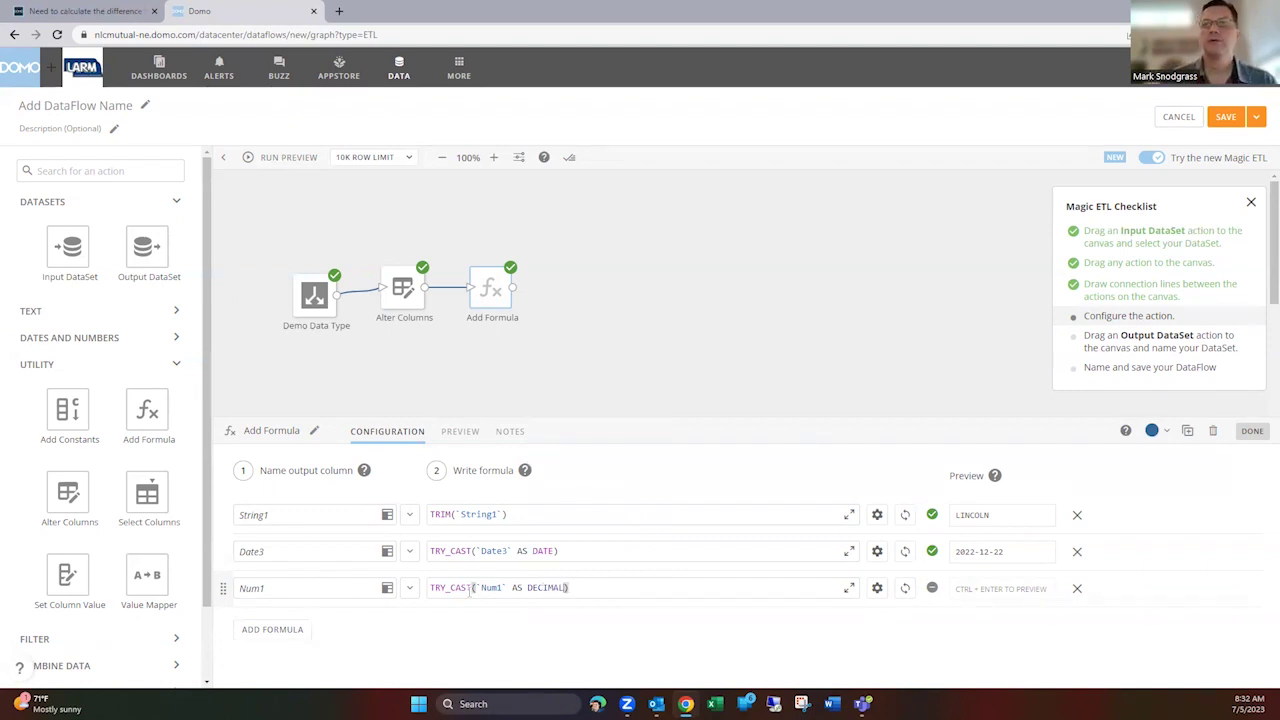
left_click(905, 589)
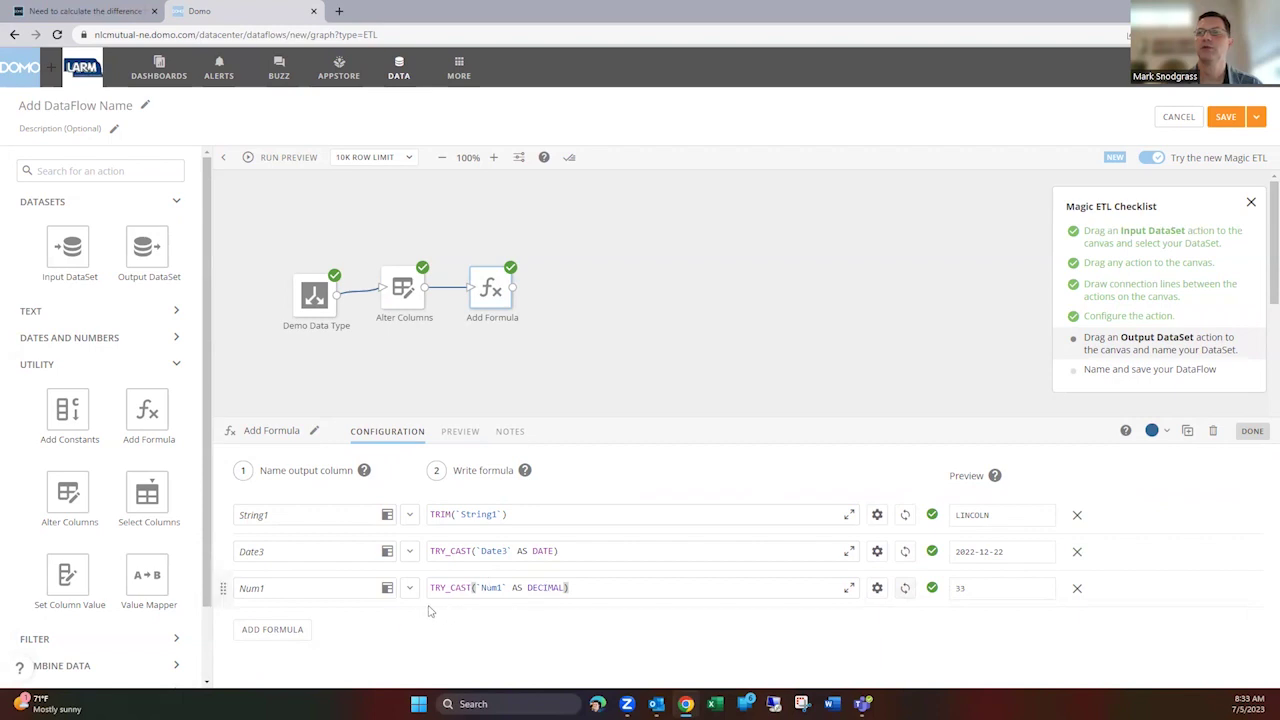
left_click(313, 300)
Preview the Demo Data Type input and scroll to the Num1–Num4 and String1 text columns.
left_click(540, 432)
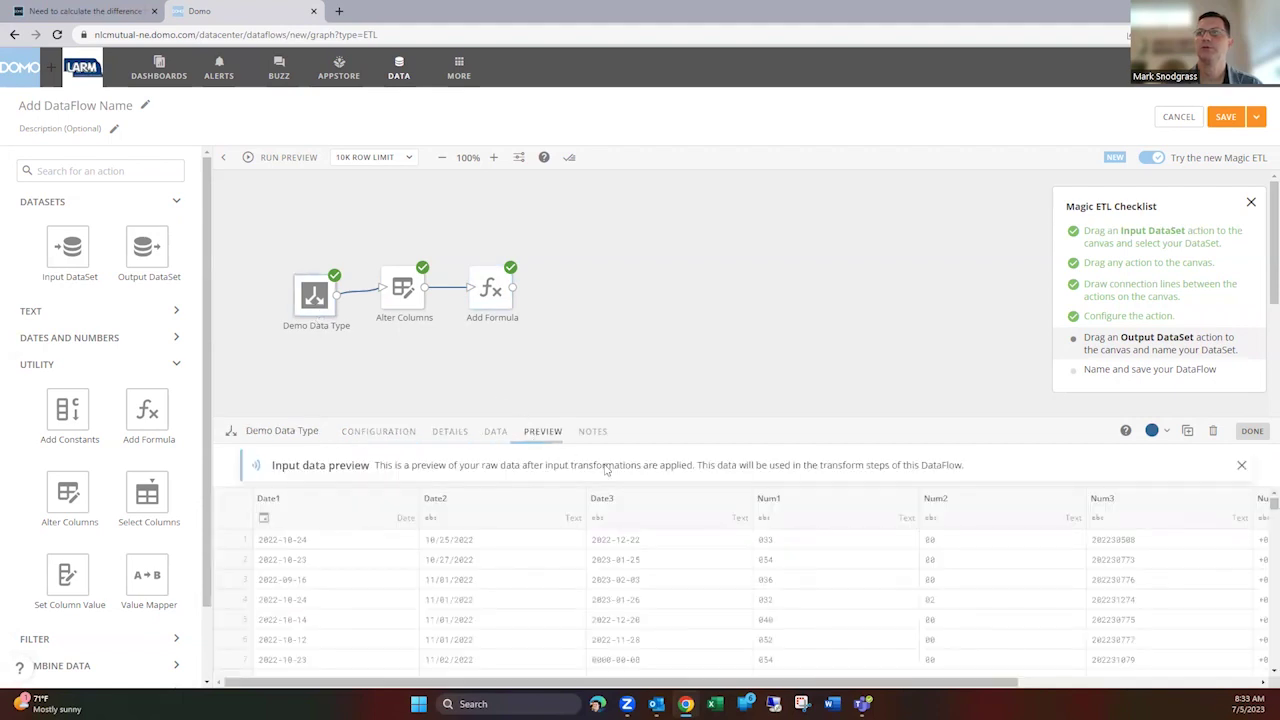
left_click_drag(990, 683, 1235, 683)
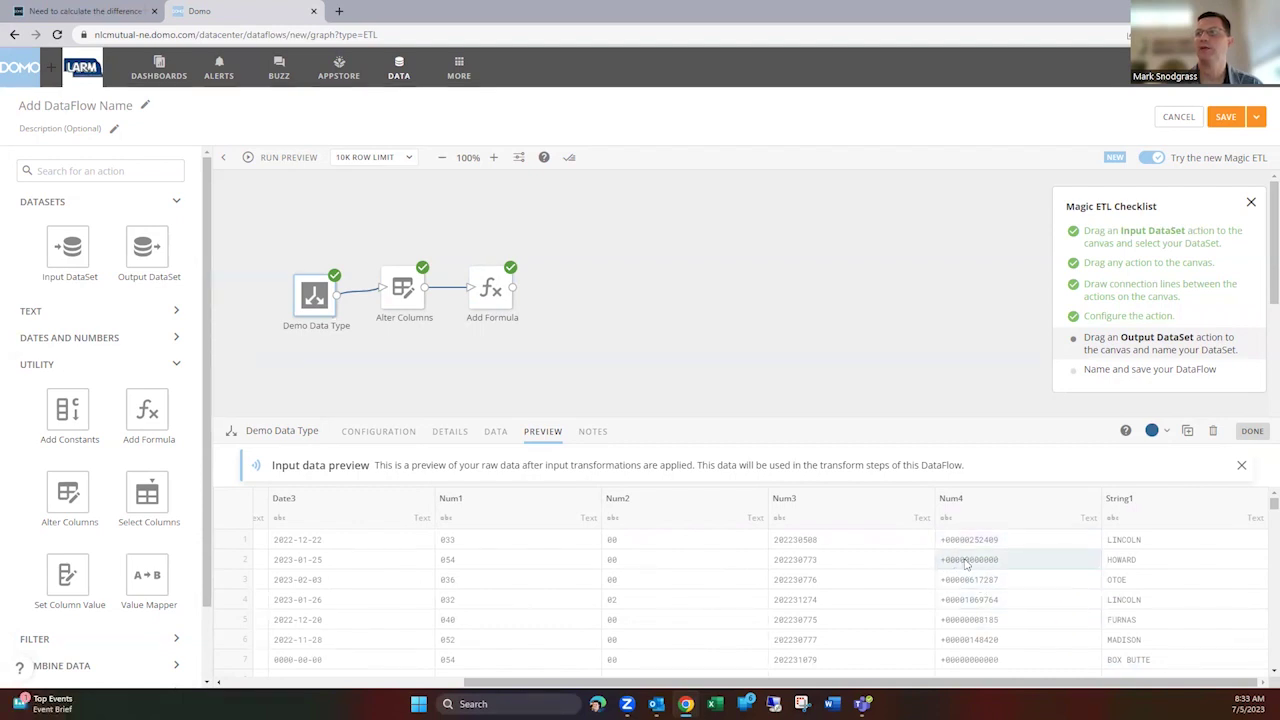
Add a fourth formula row in the Add Formula step that outputs to Num4.
left_click(489, 302)
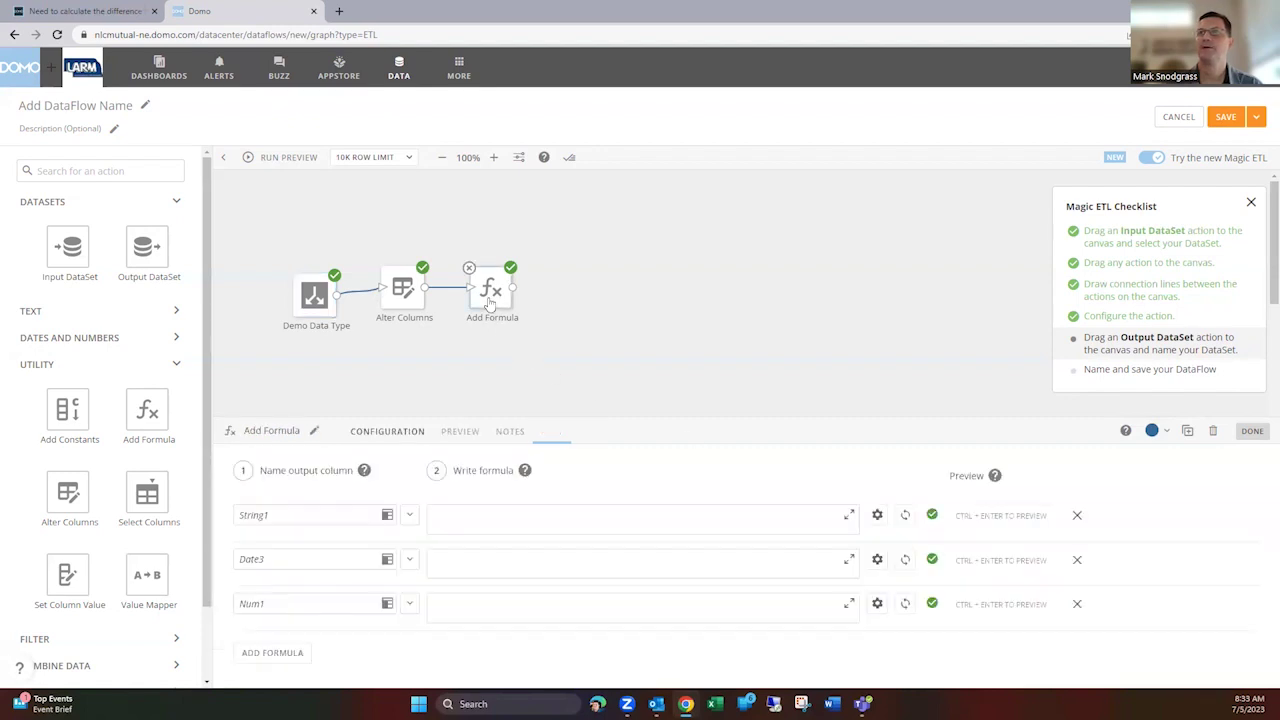
left_click(296, 636)
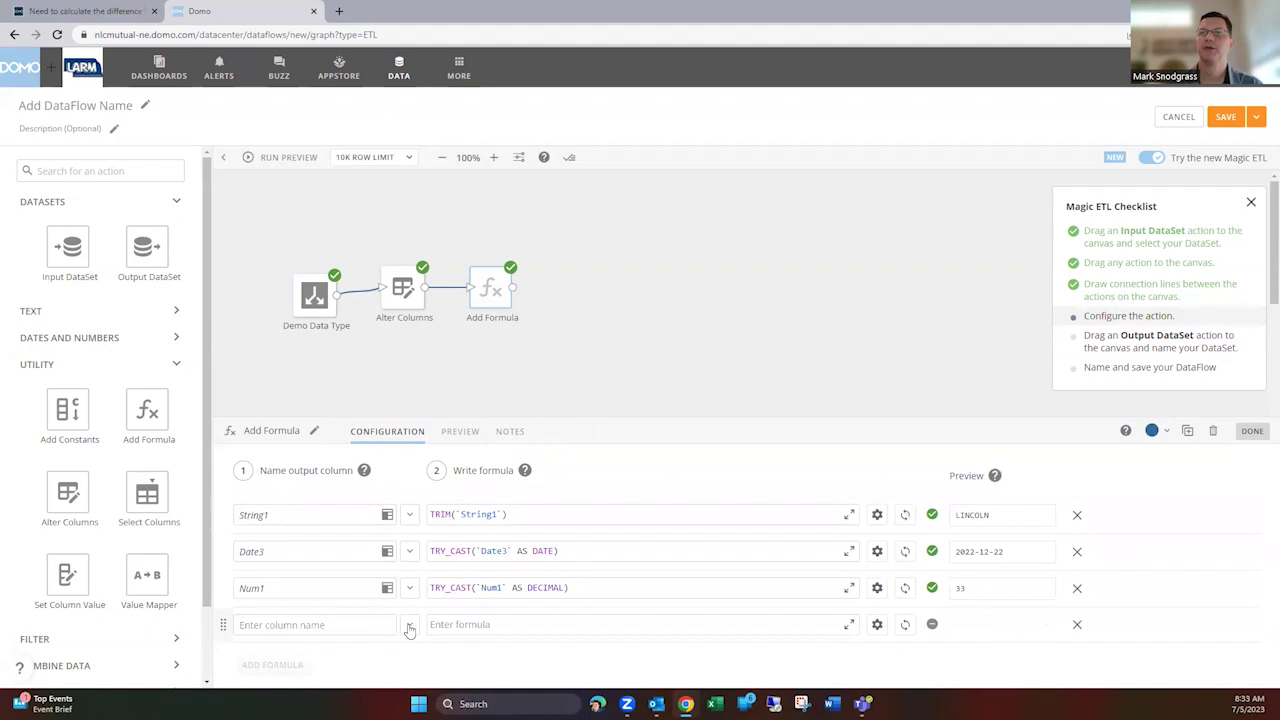
left_click(409, 626)
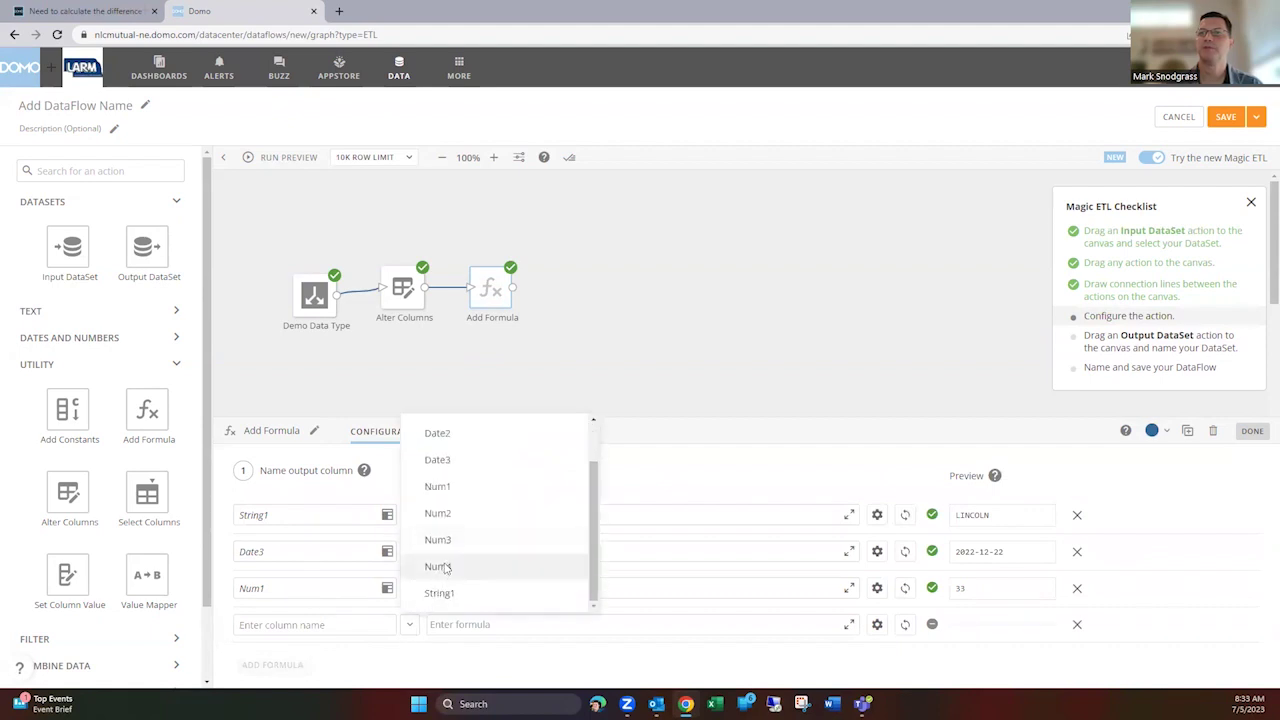
left_click(444, 567)
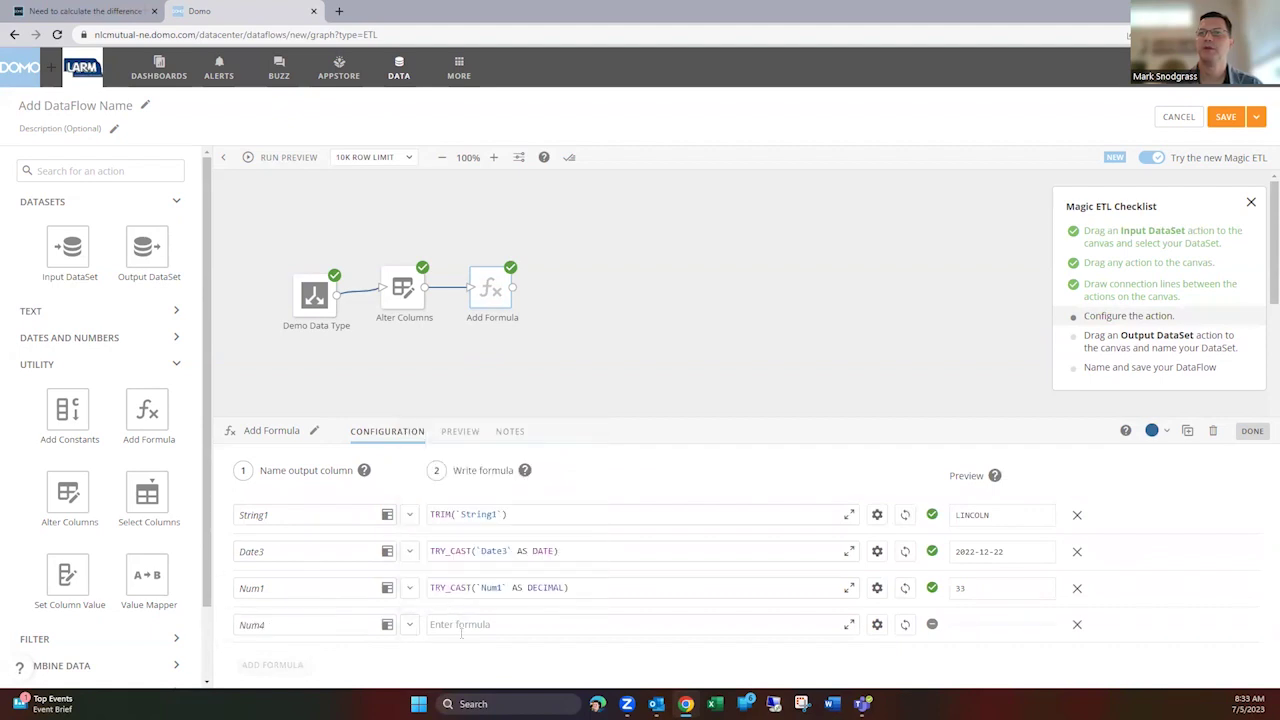
In the Formula Editor, begin the Num4 formula with CASE WHEN LEFT(`Num4`,1) = '+' THEN.
left_click(847, 624)
left_click(436, 247)
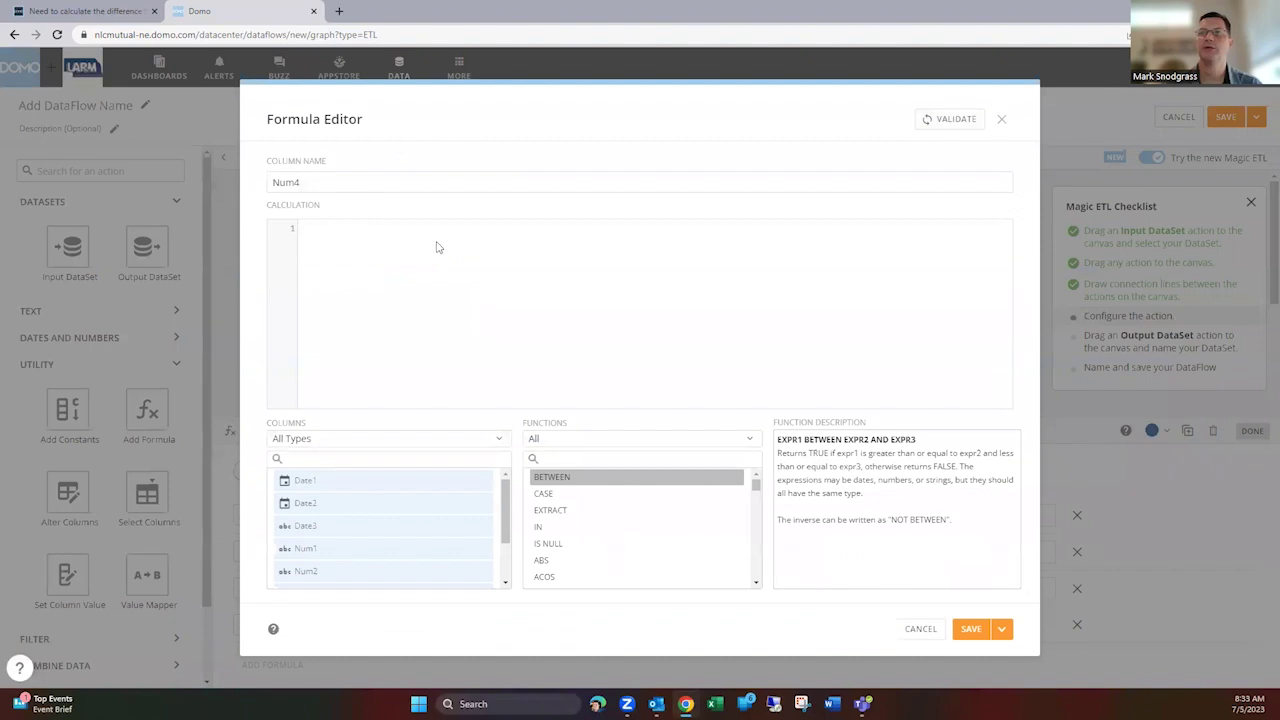
type("CASE WHEN")
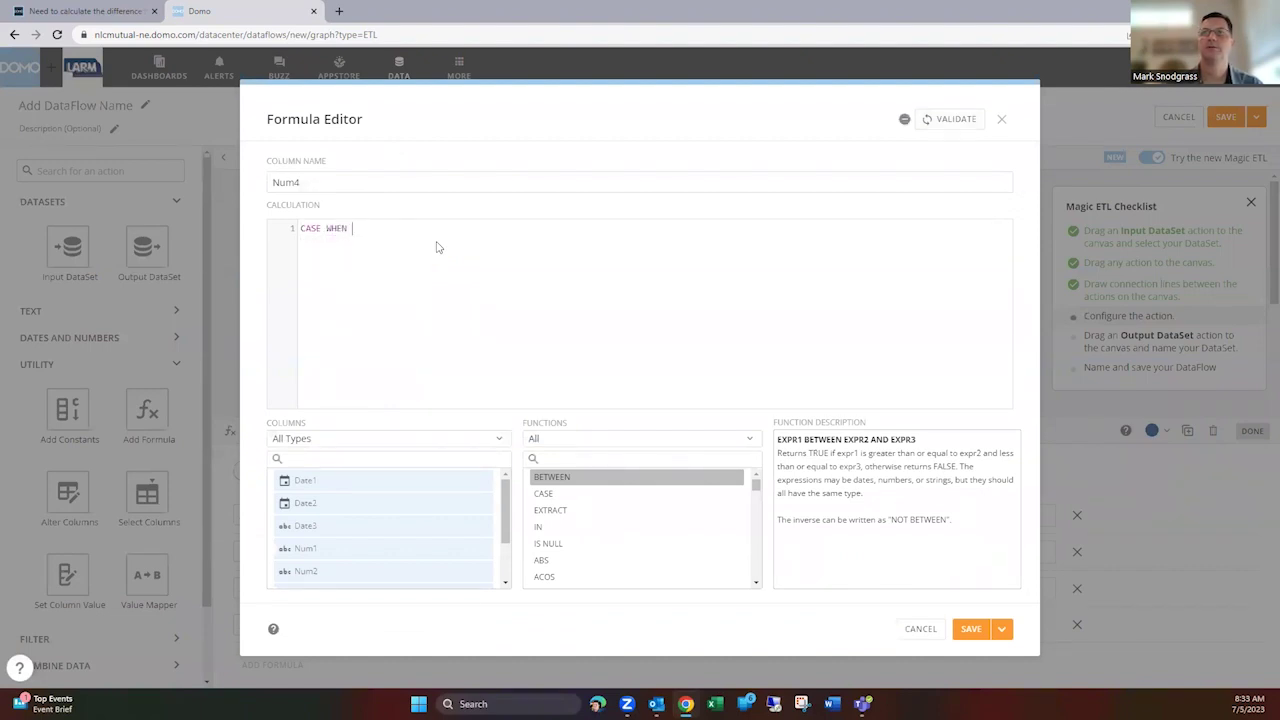
type("LEFT(num")
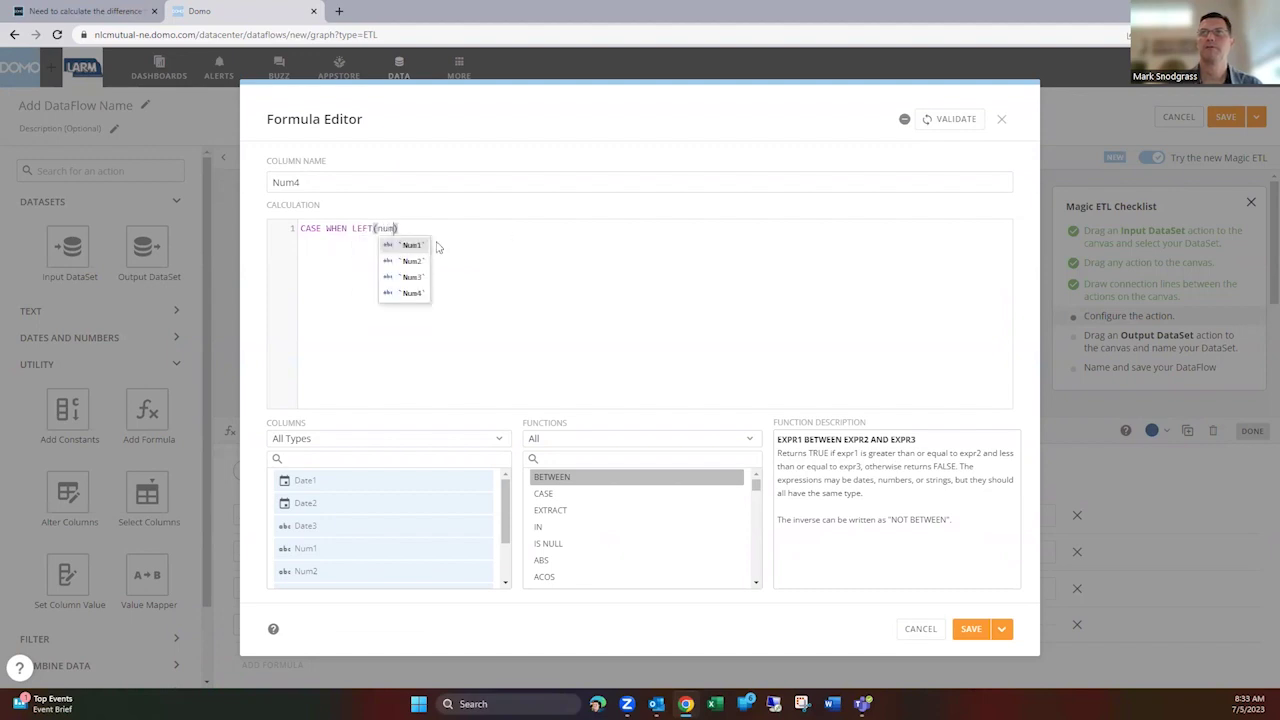
key("Down")
key("Down")
key("Down")
key("Return")
type(",1")
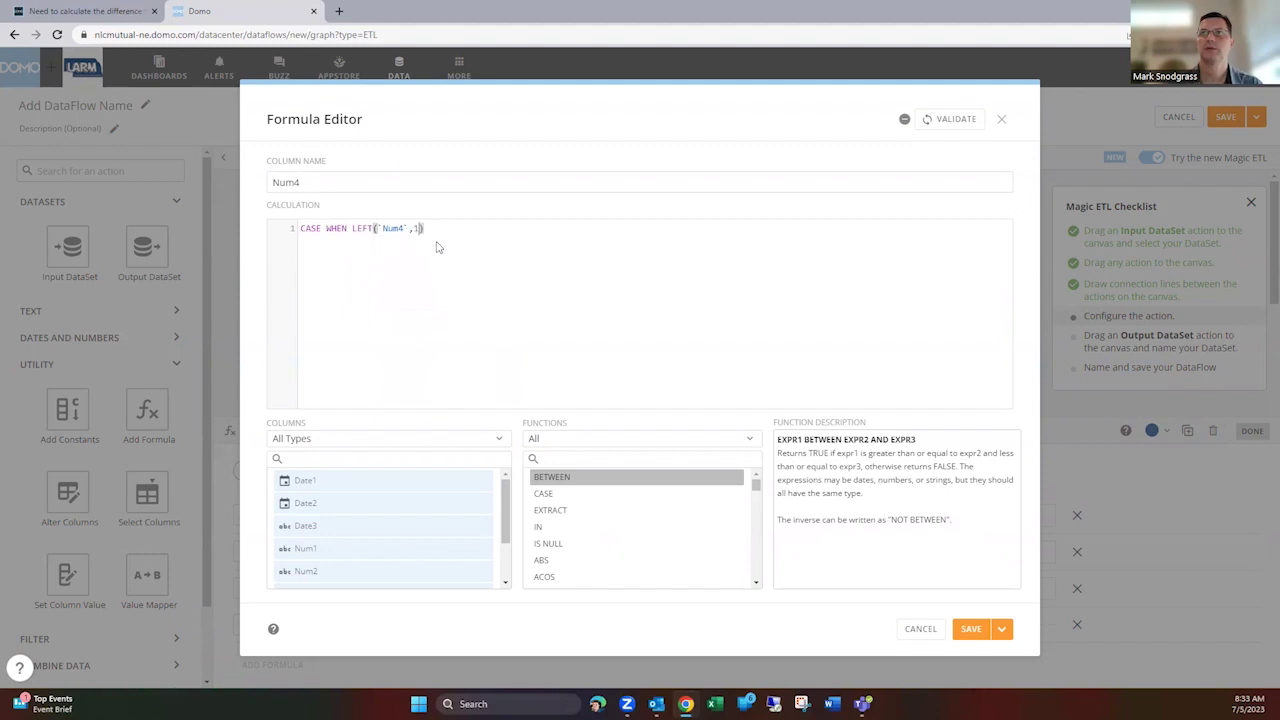
type(") = '")
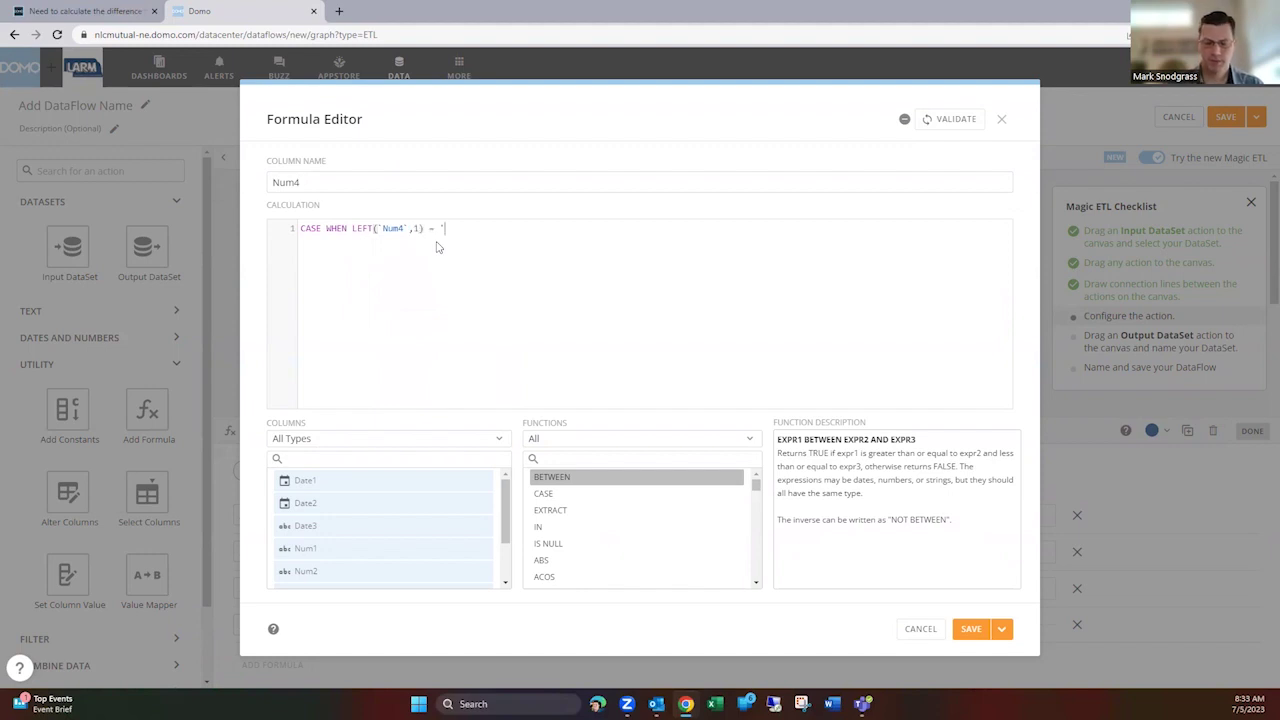
type("+' THEN")
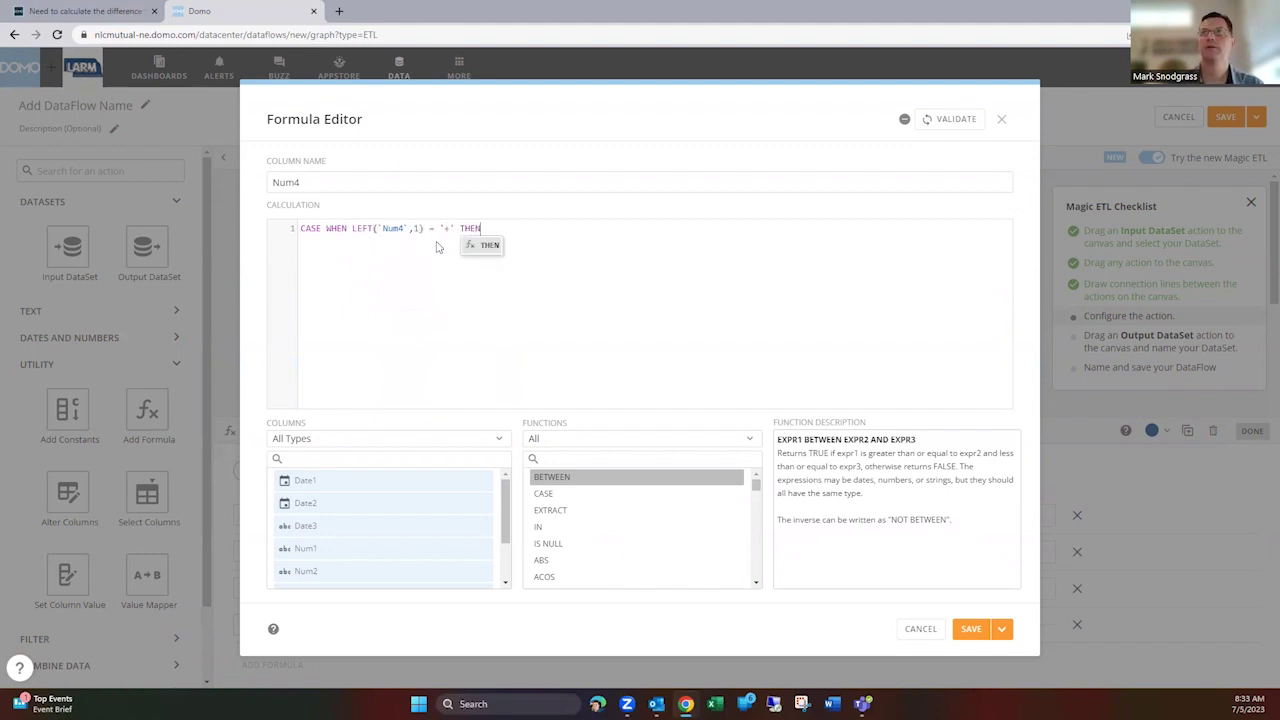
key("Return")
Write the THEN branch as CAST(REPLACE(`Num4`,'+','') AS DECIMAL).
type("REP")
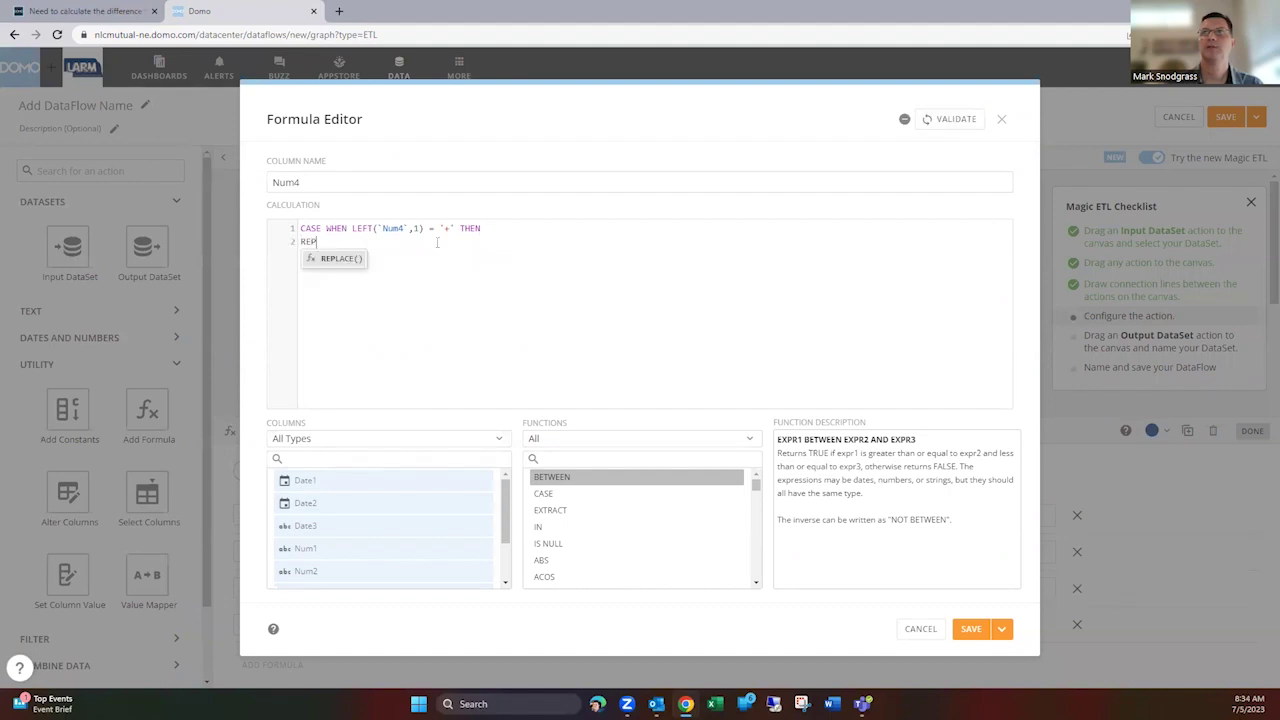
key("Return")
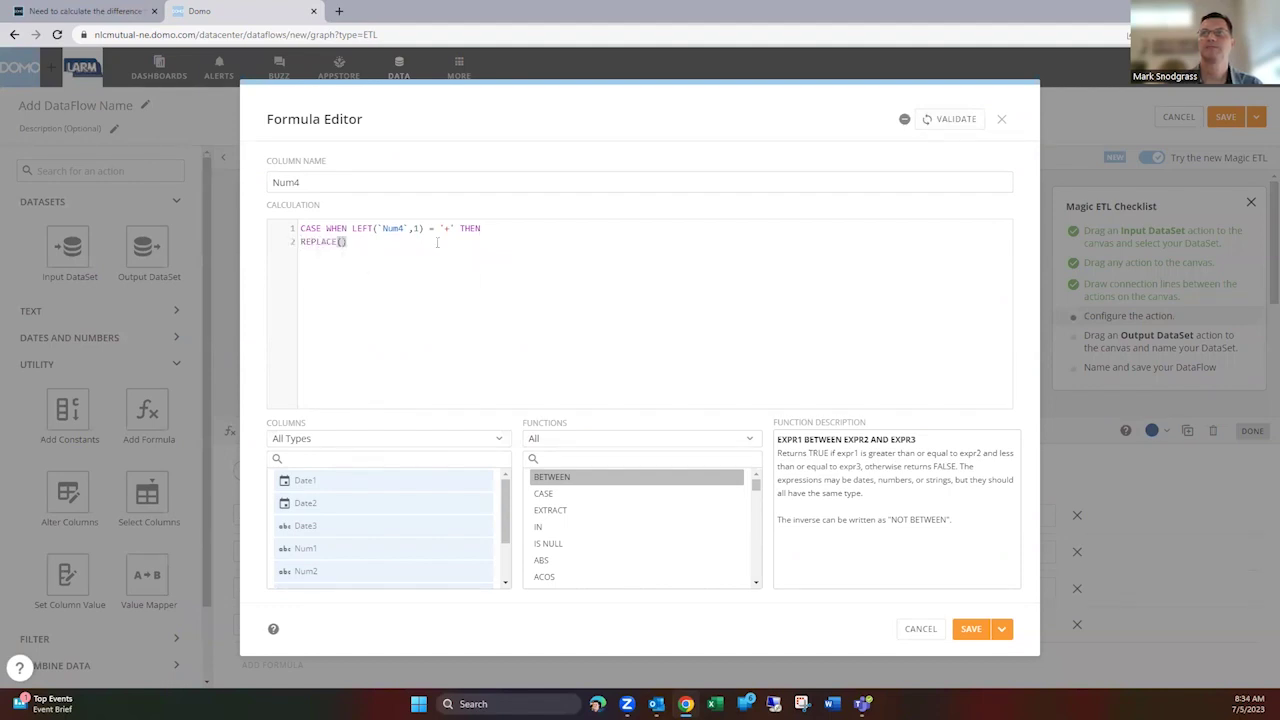
type("num")
key("Down")
key("Down")
key("Down")
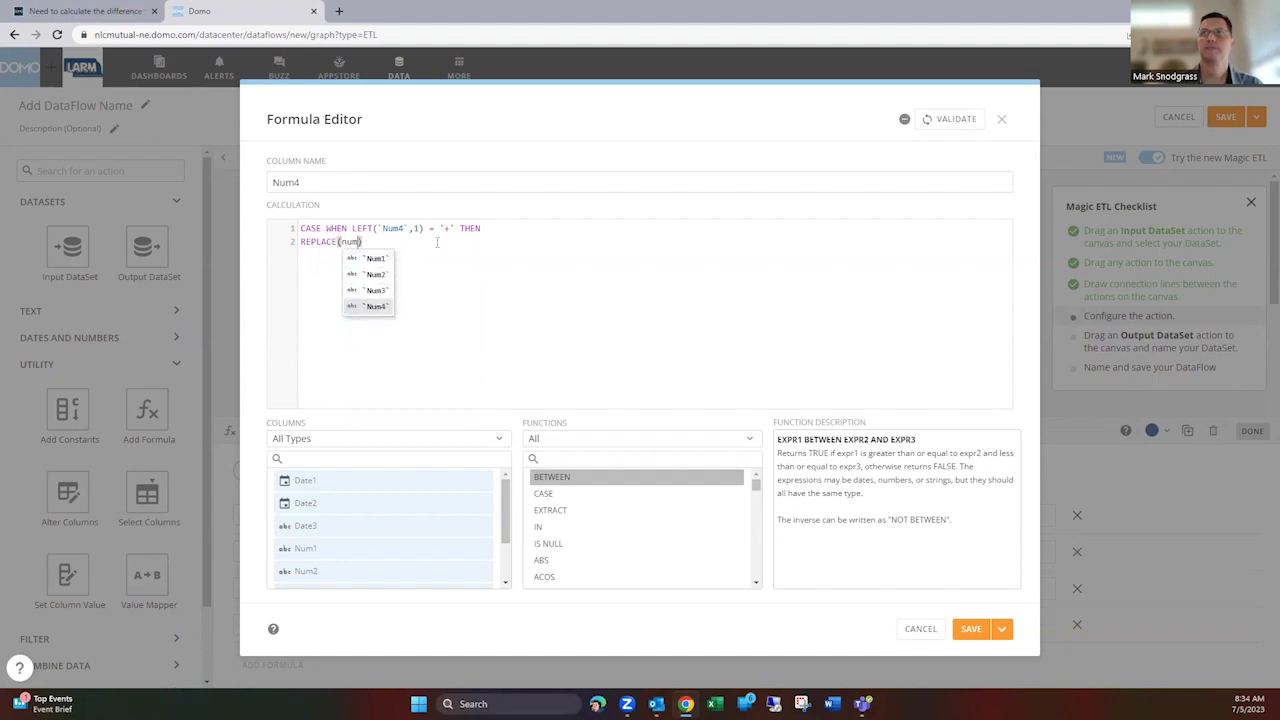
key("Return")
type(",'+'")
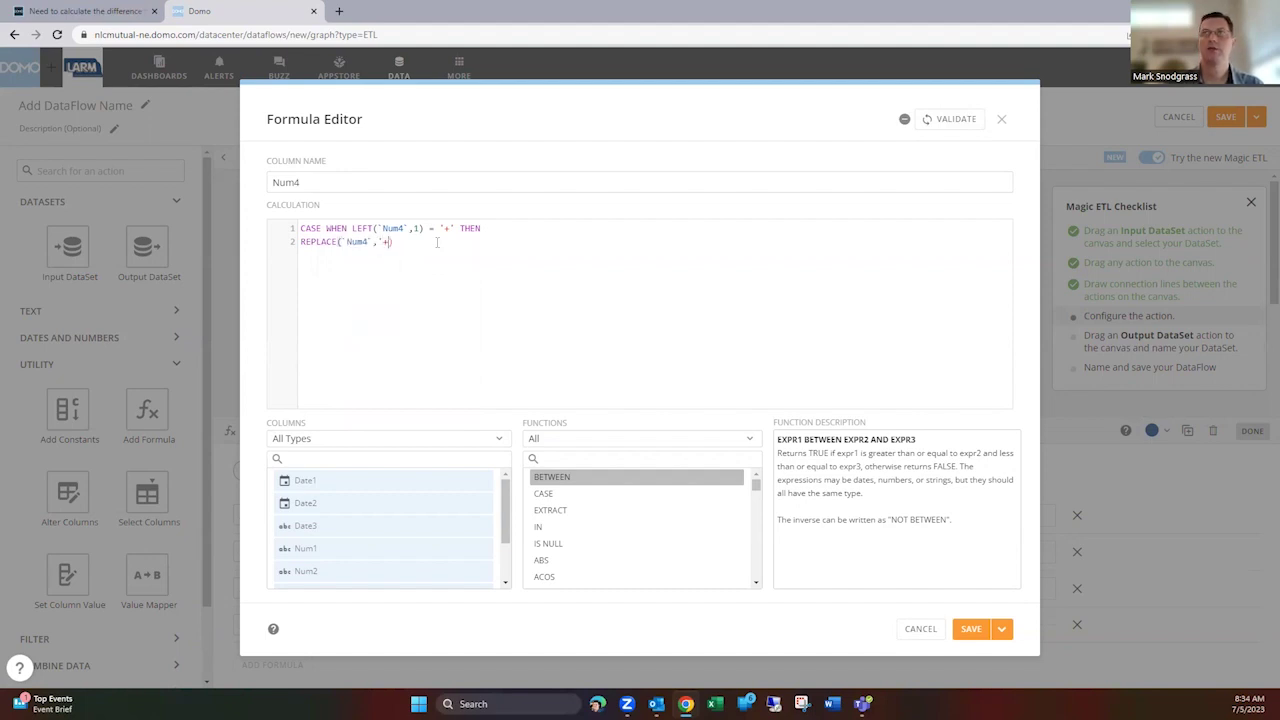
type(",''")
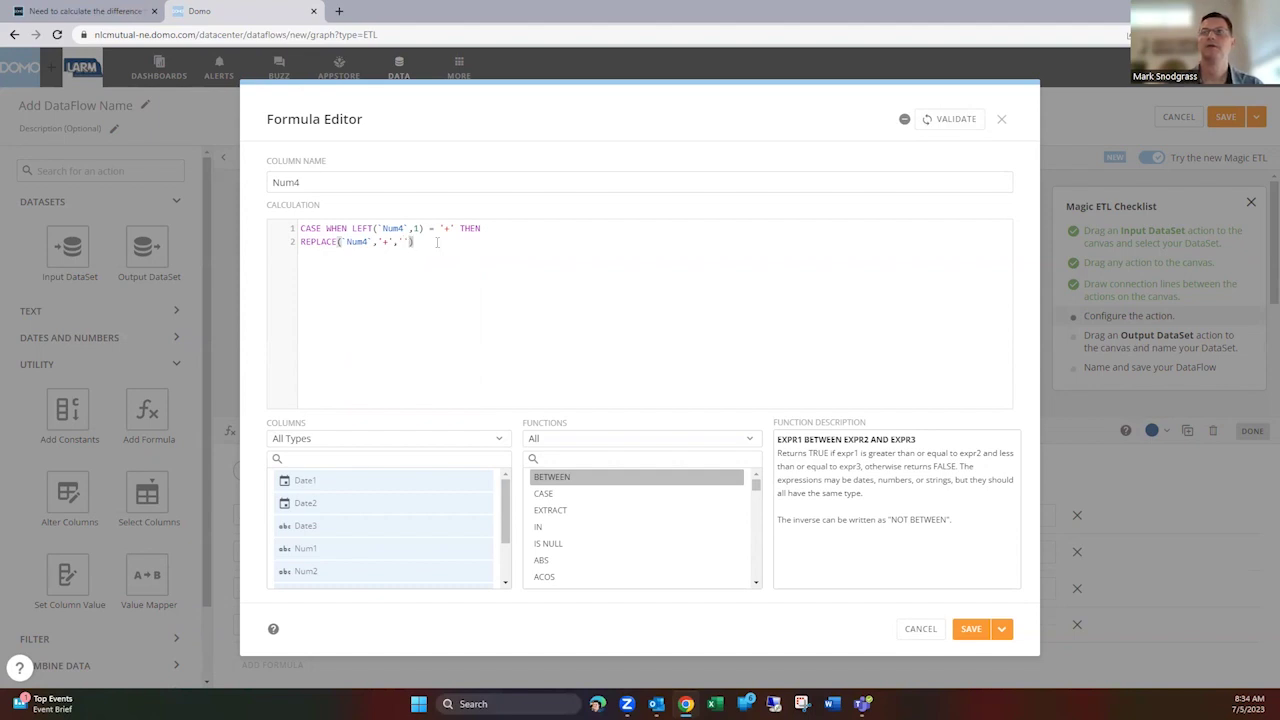
key("Return")
type("CAST(")
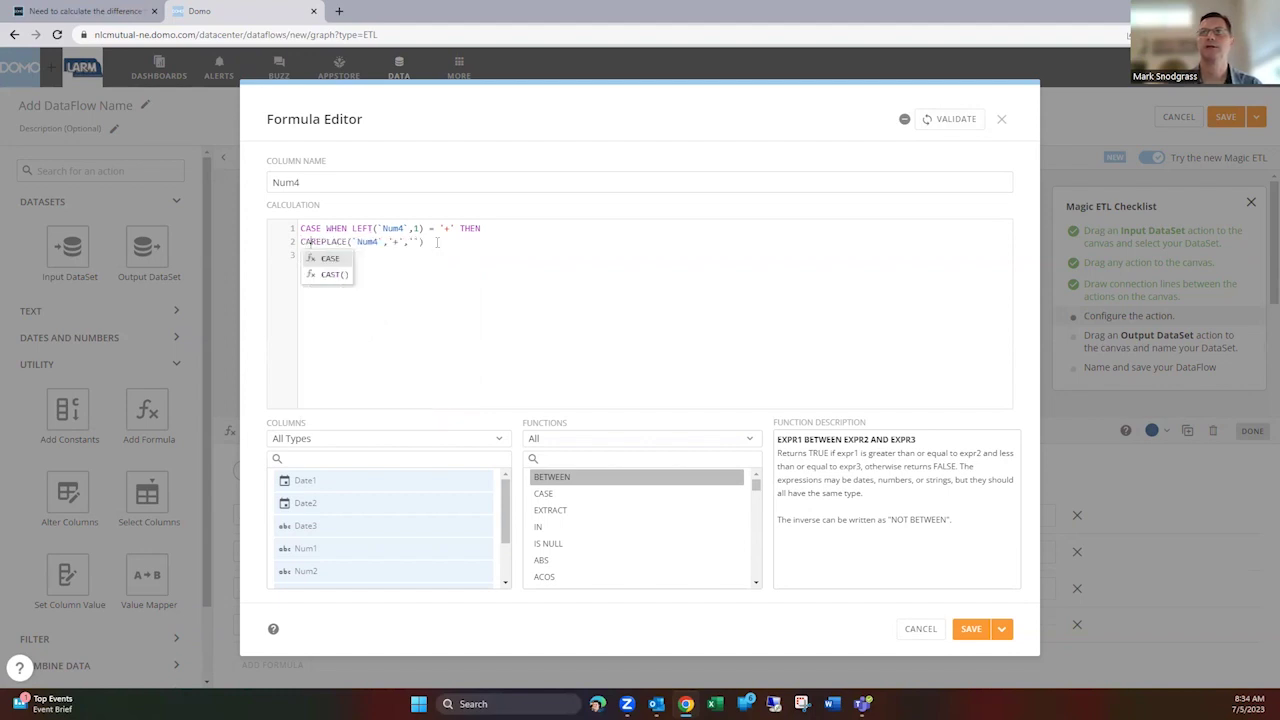
left_click(437, 242)
type("AS")
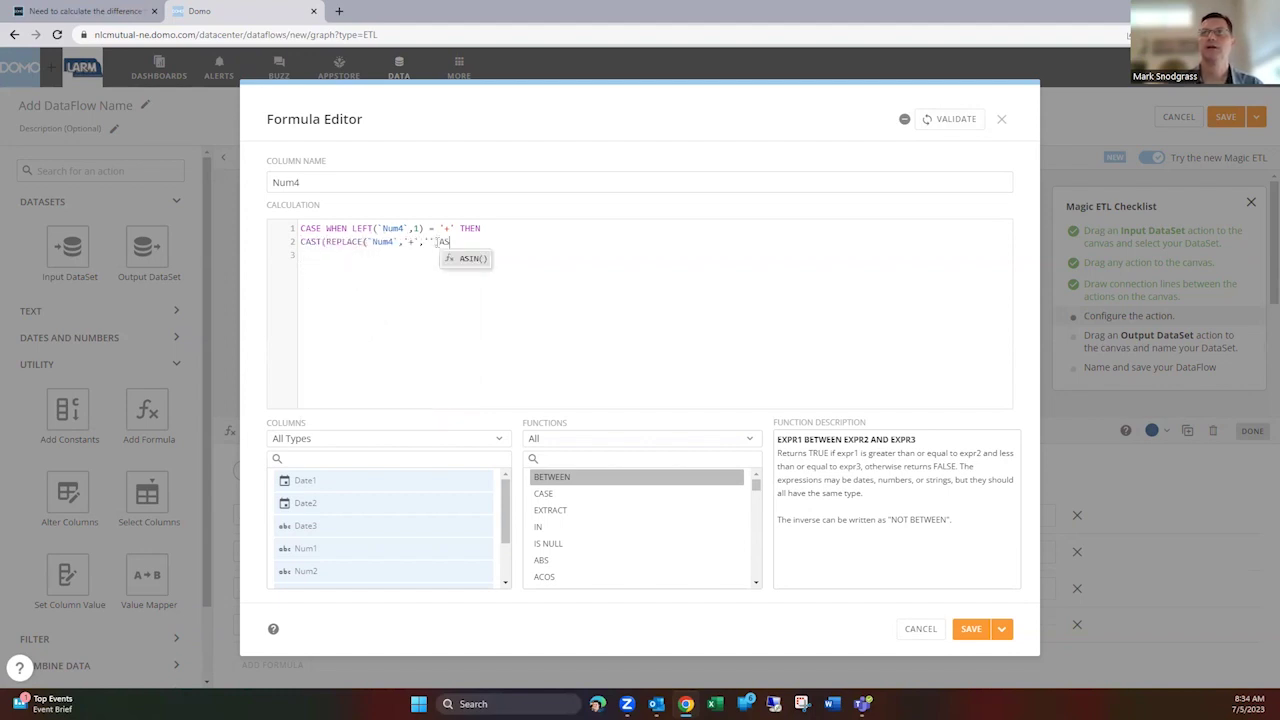
key("BackSpace")
key("BackSpace")
type("AS")
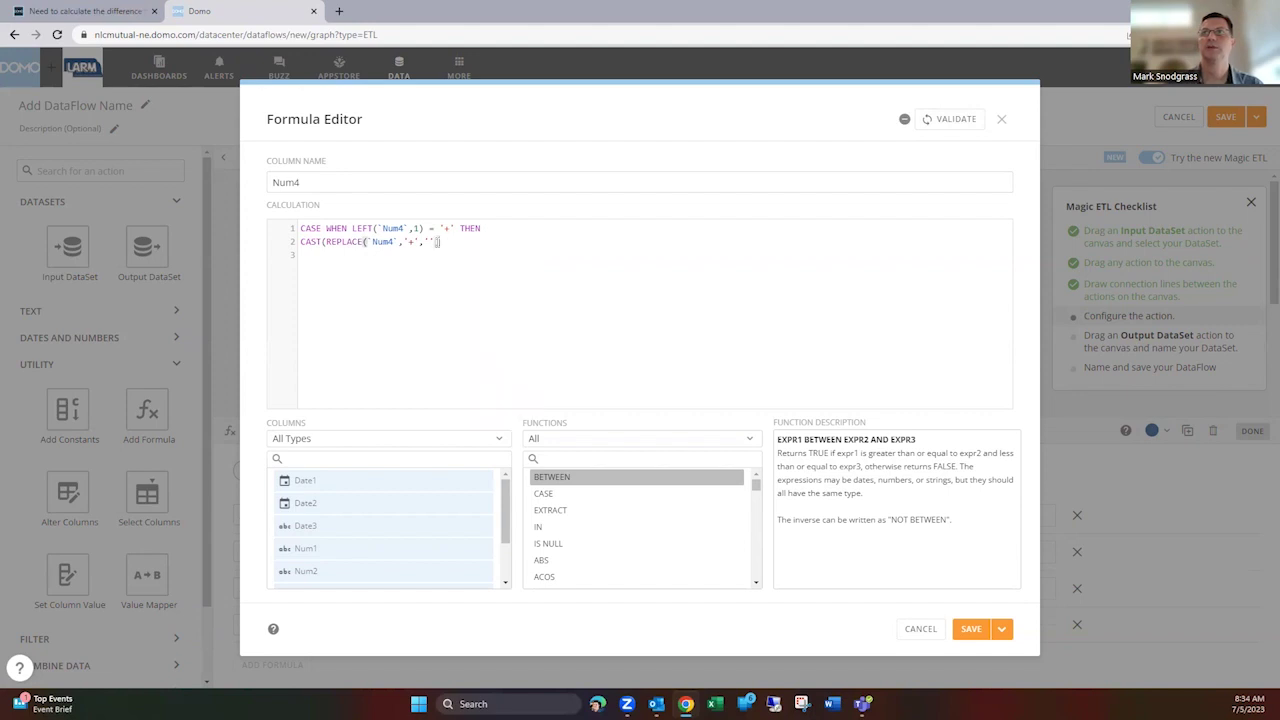
type(" DECIMAL)")
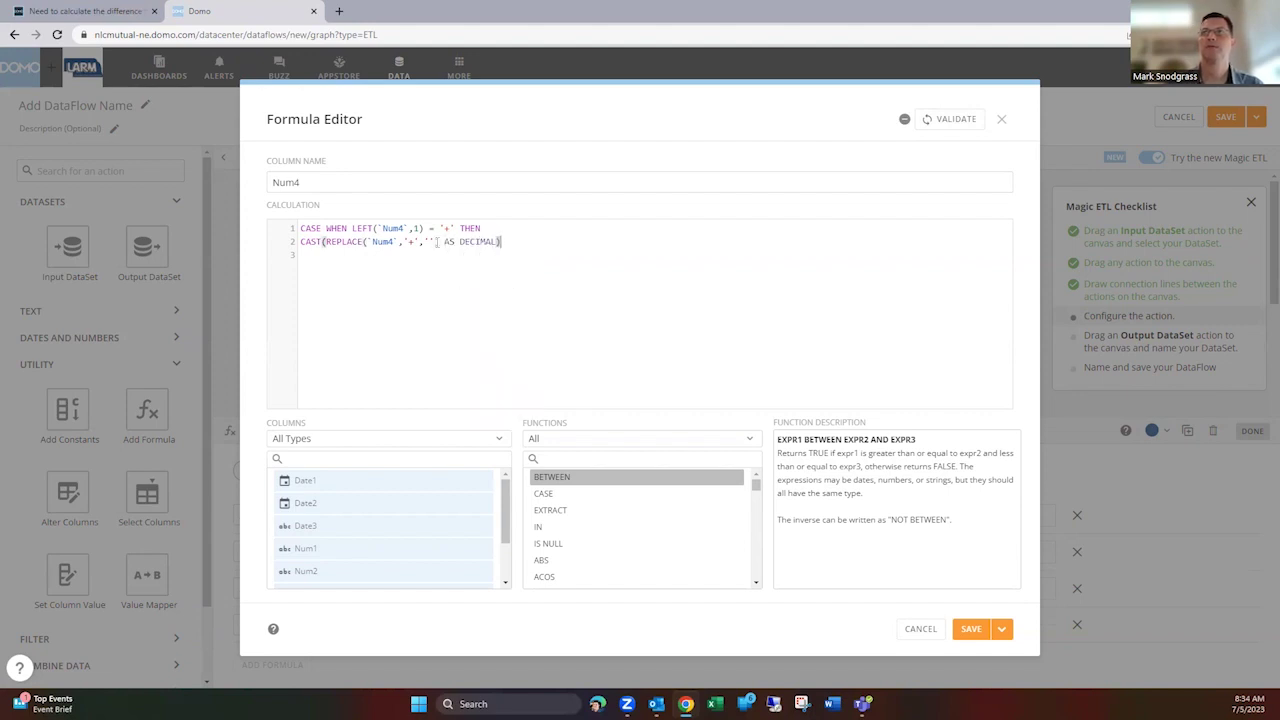
Add an ELSE branch casting REPLACE(`Num4`,'-','') as DECIMAL times -1, then END.
key("Return")
type("ELSE")
key("Up")
key("shift+End")
key("ctrl+c")
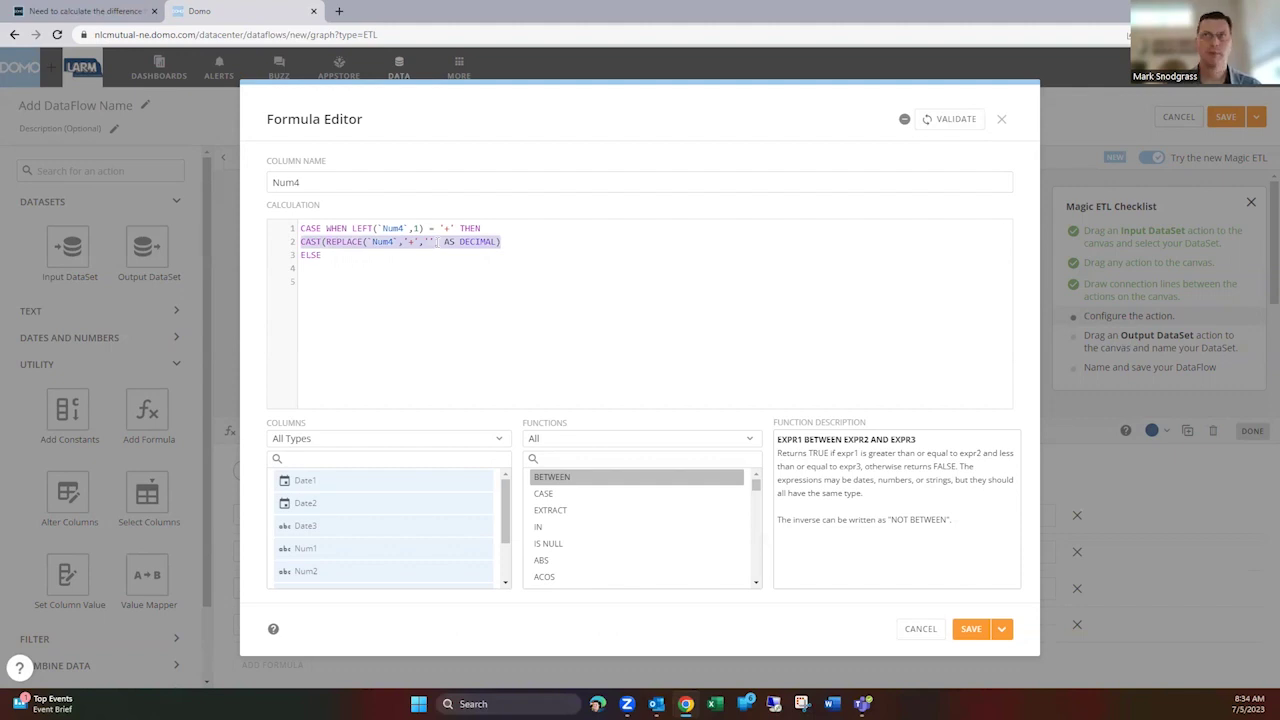
key("Down")
key("ctrl+v")
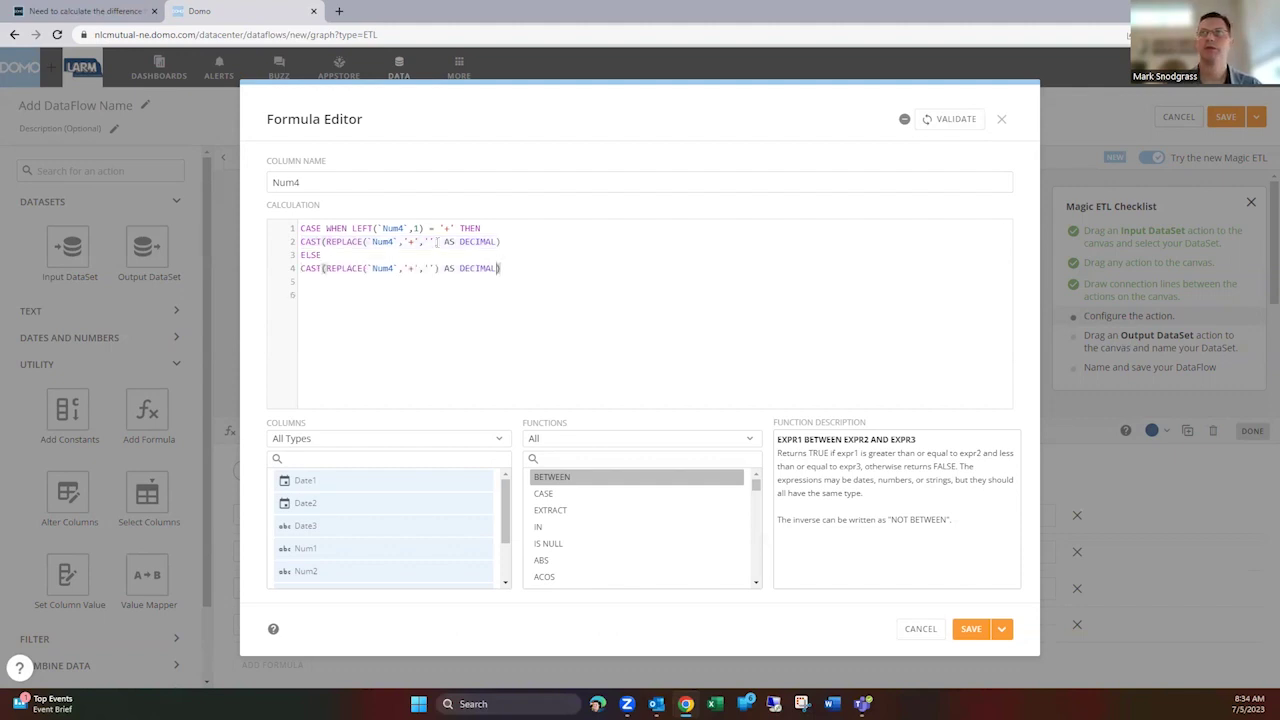
key("Left")
key("Left")
key("Left")
key("Left")
key("Left")
key("Left")
key("Left")
key("Left")
key("Left")
key("Left")
key("Left")
key("Left")
key("Left")
key("Left")
key("Left")
key("Left")
key("Left")
key("BackSpace")
type("-")
key("End")
type("*")
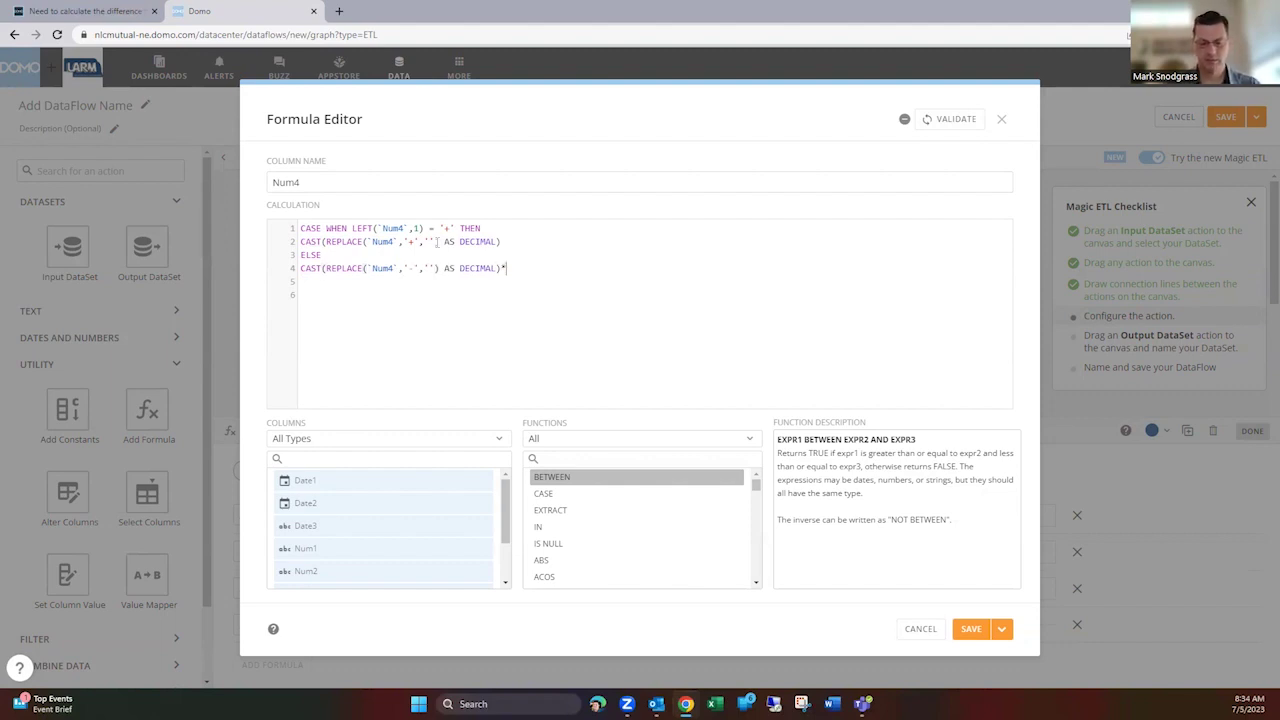
type("-")
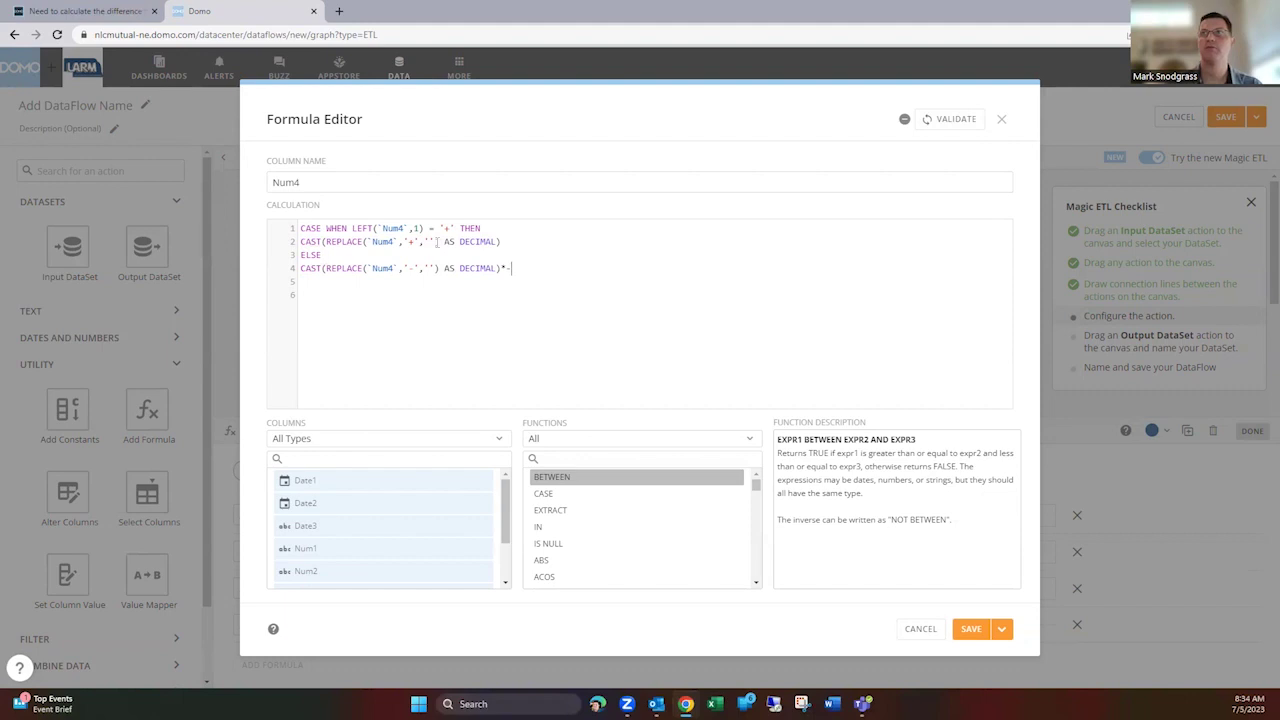
type("1")
key("Return")
type("END")
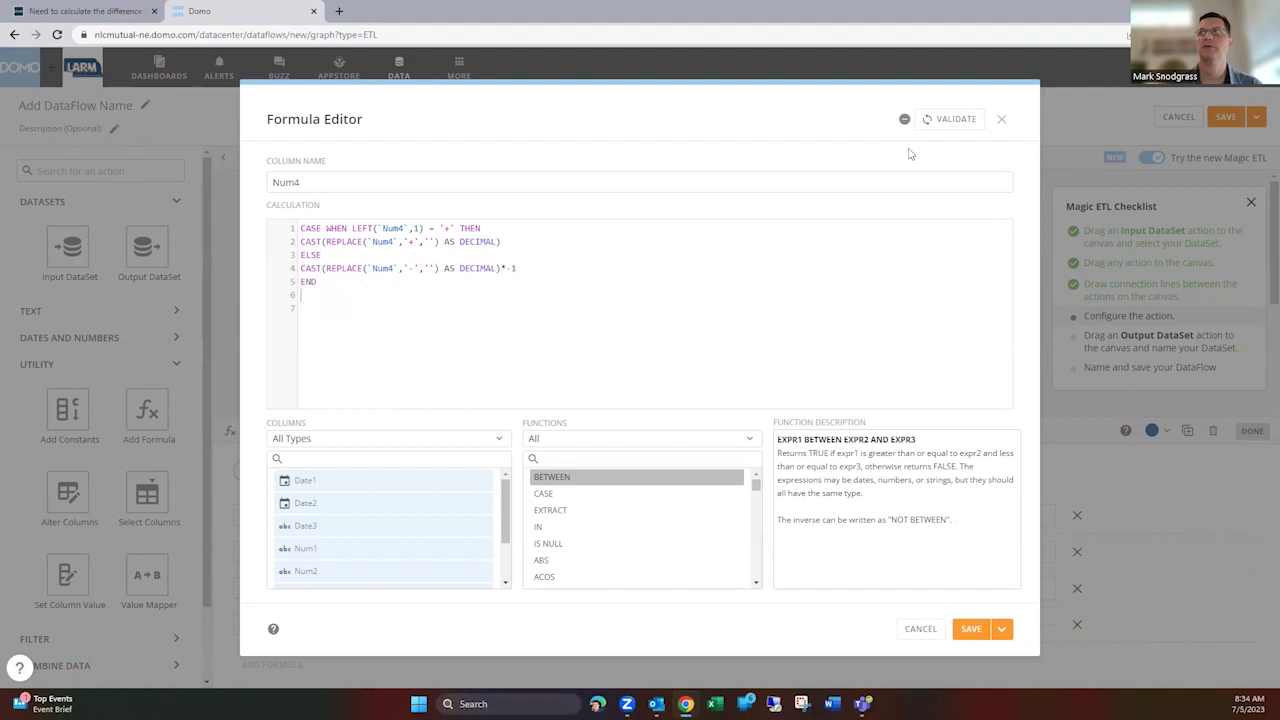
Validate the Num4 CASE formula and save it, closing the editor.
left_click(940, 120)
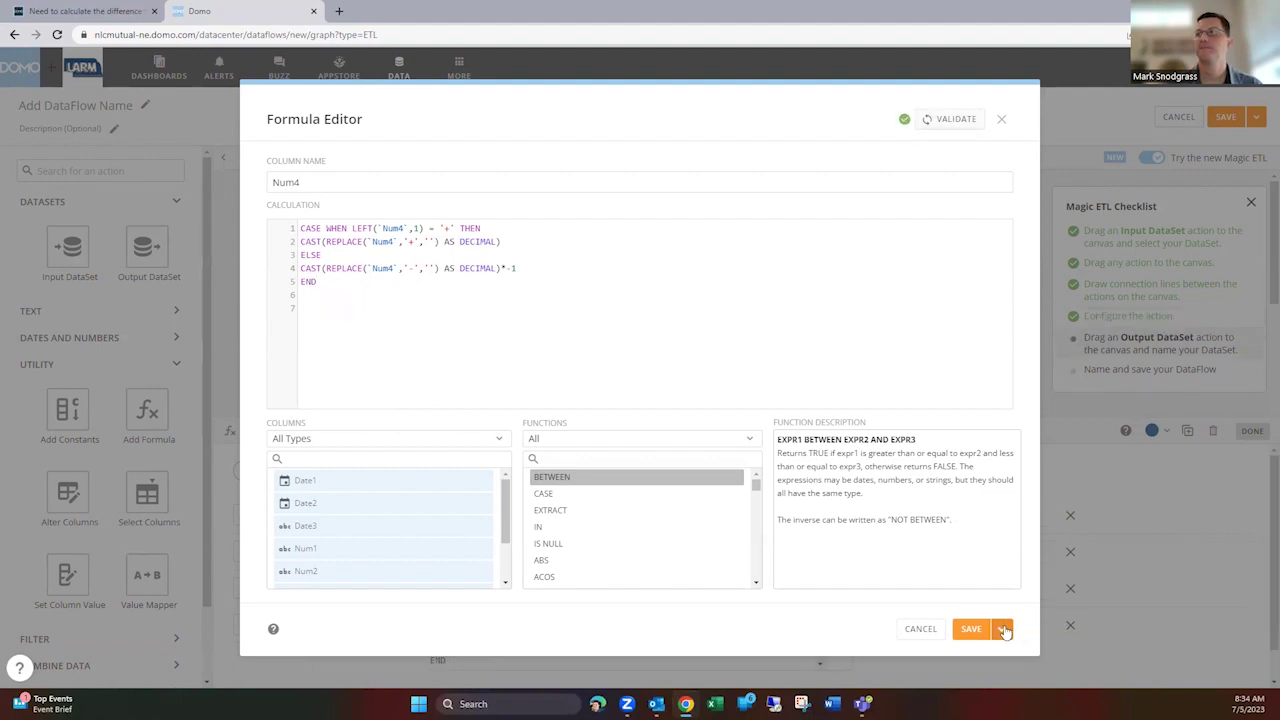
left_click(1001, 628)
left_click(960, 662)
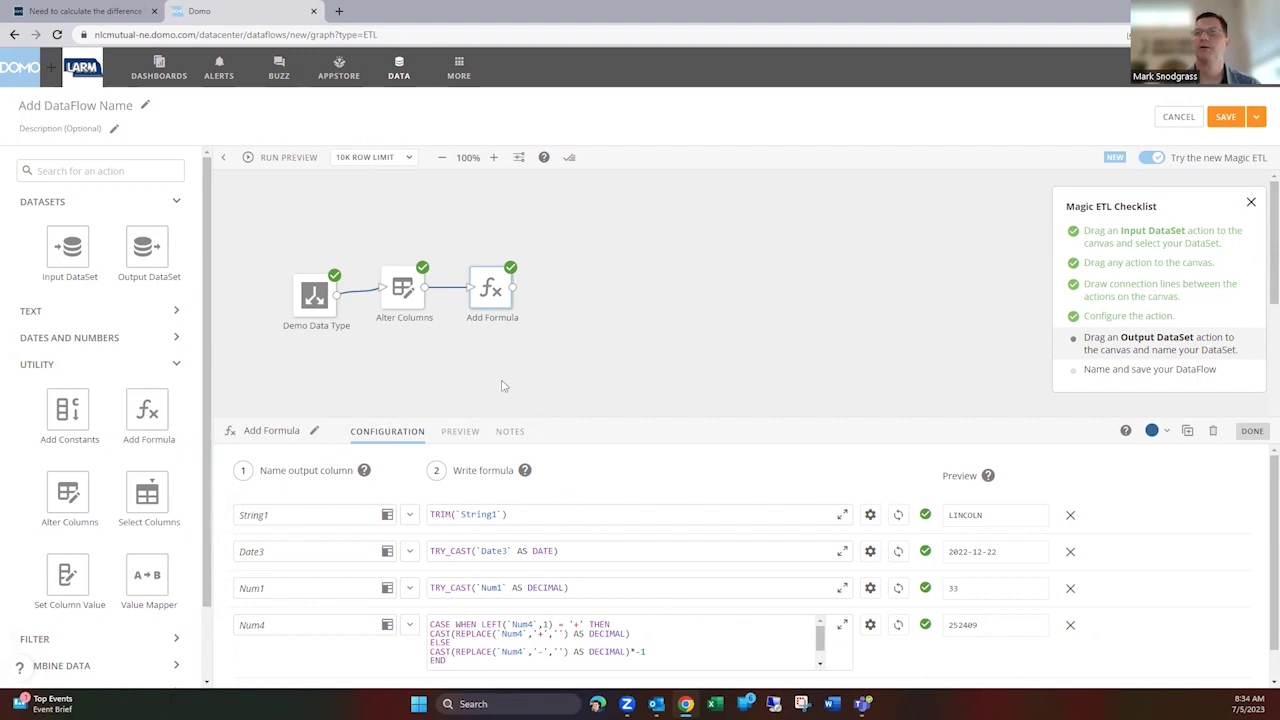
Review the Add Formula rows and select TRIM in String1's formula.
scroll(527, 578, "down", 1)
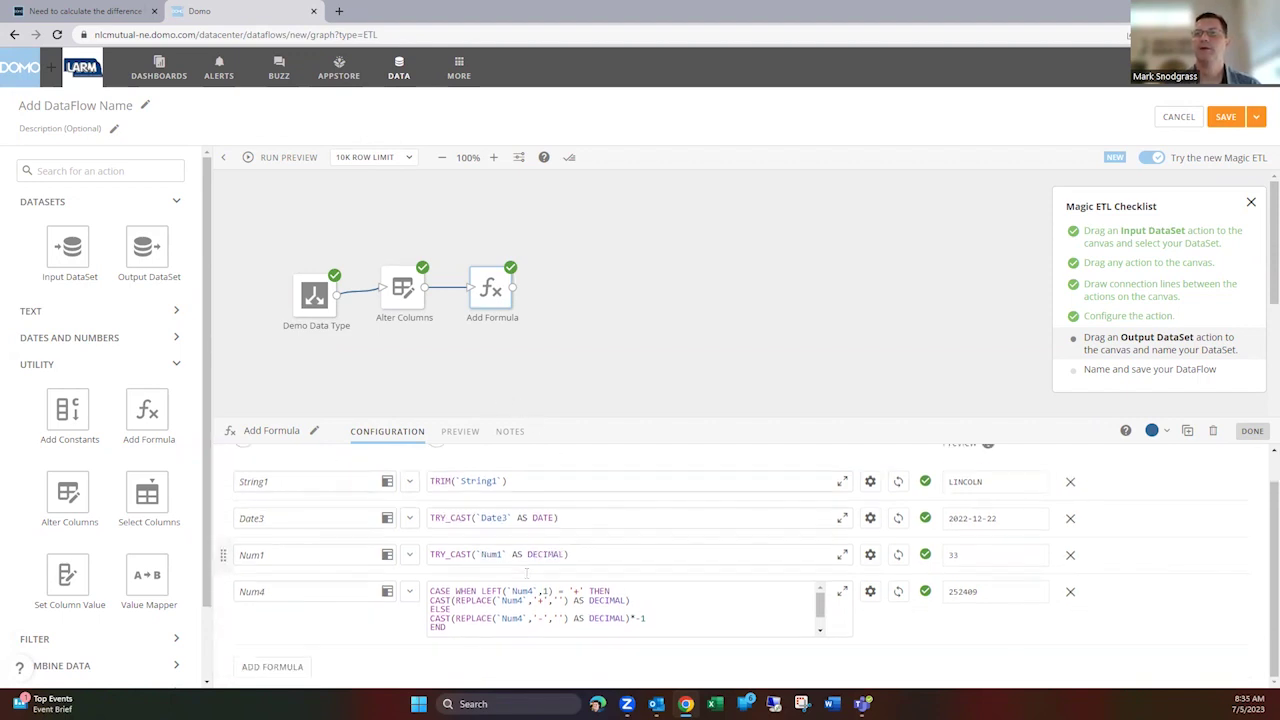
scroll(527, 578, "up", 1)
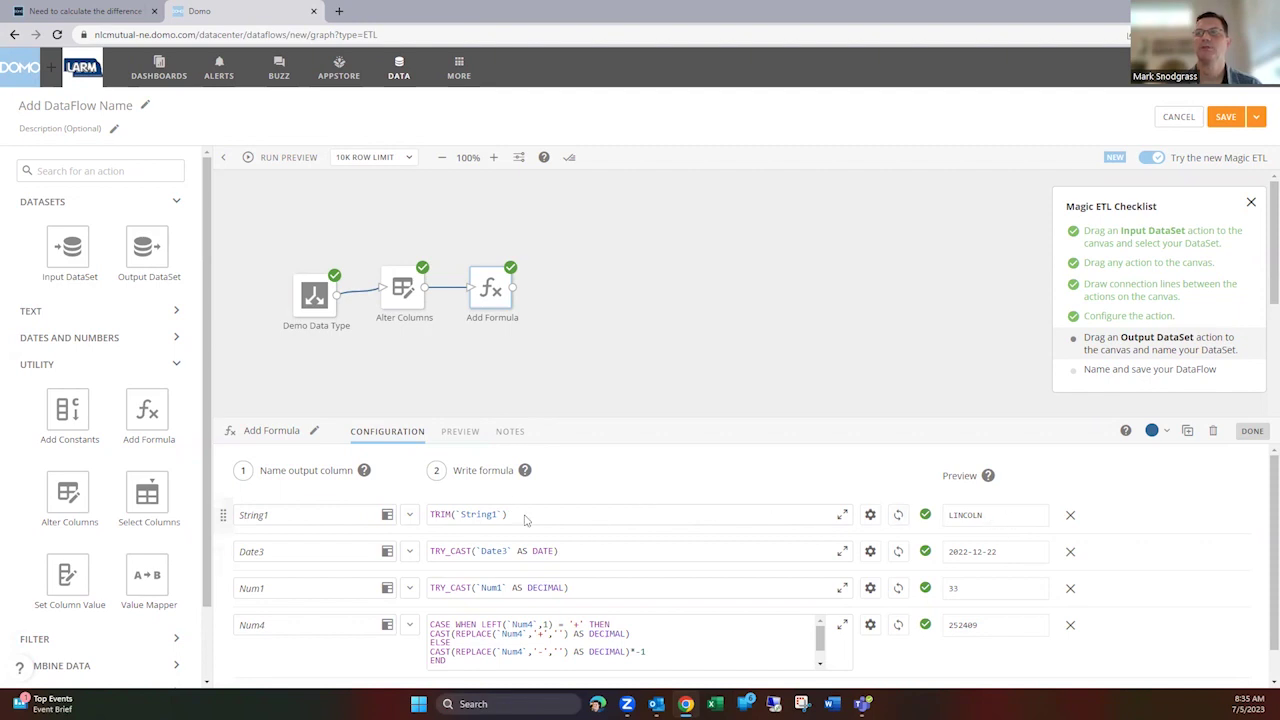
double_click(441, 513)
Replace TRIM with SQUASH_WHITESPACE(`String1`) in the String1 formula.
type("S")
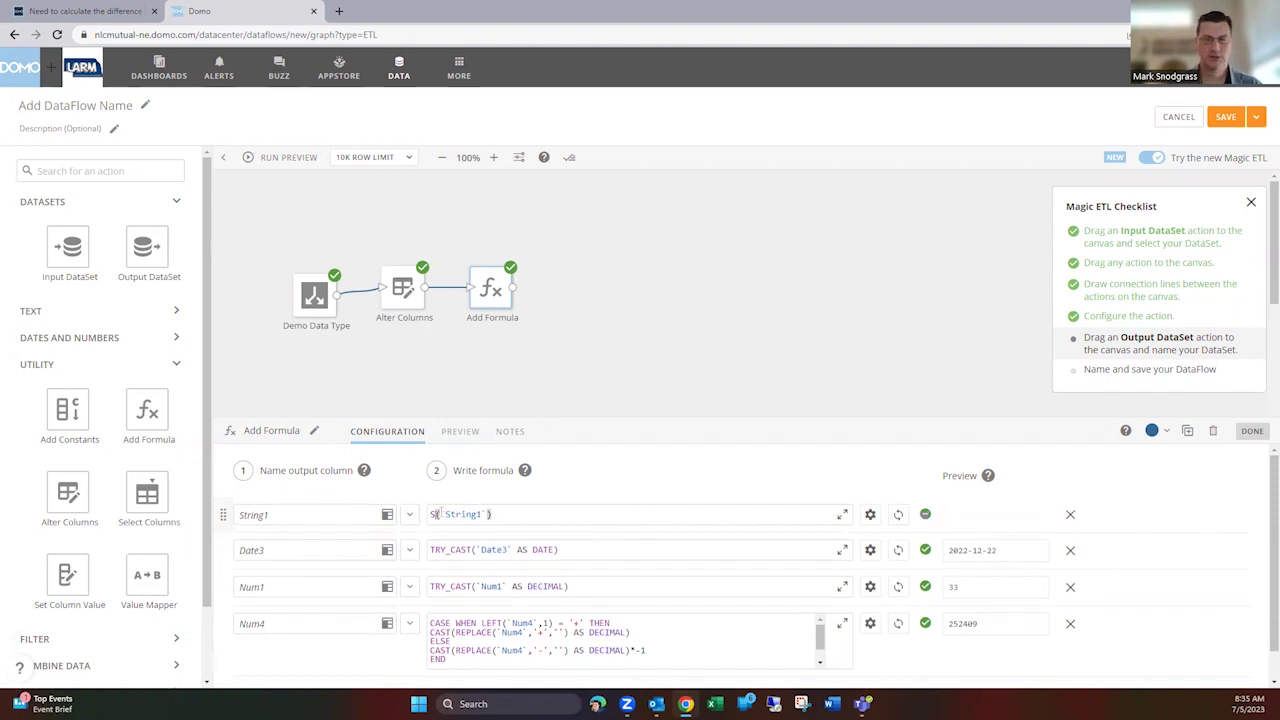
type("QUA")
key("Return")
key("End")
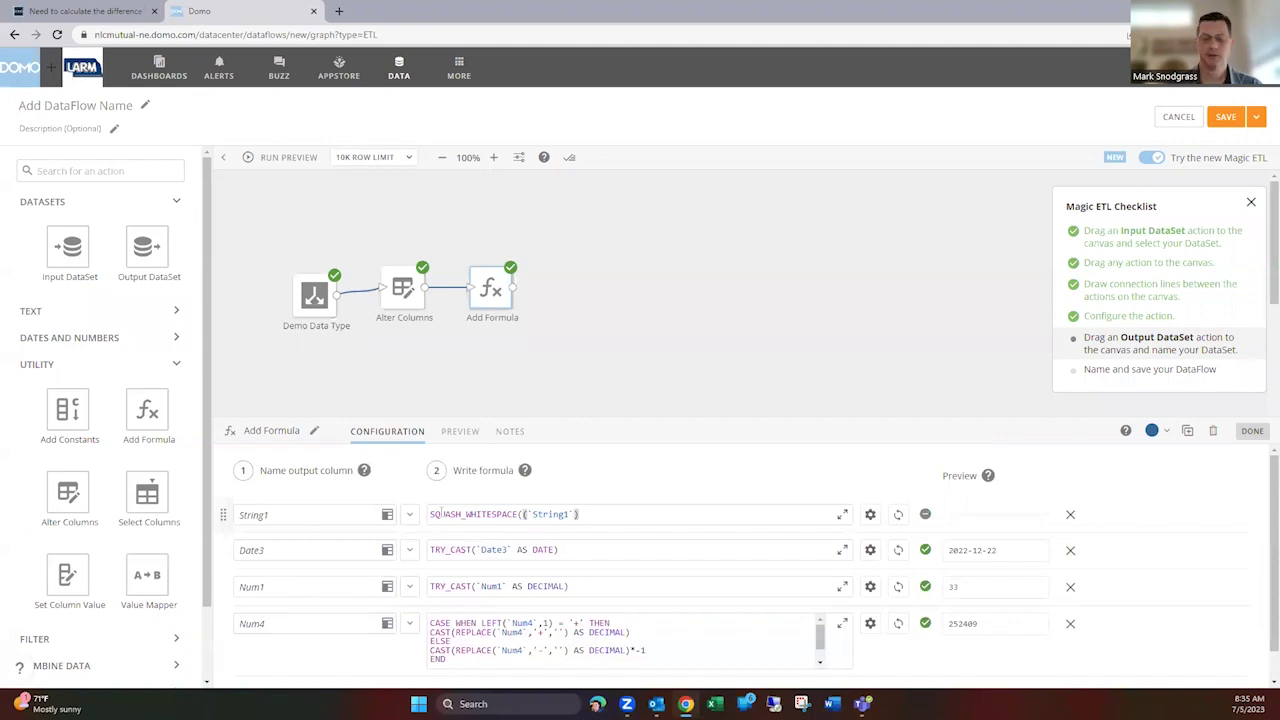
type(")")
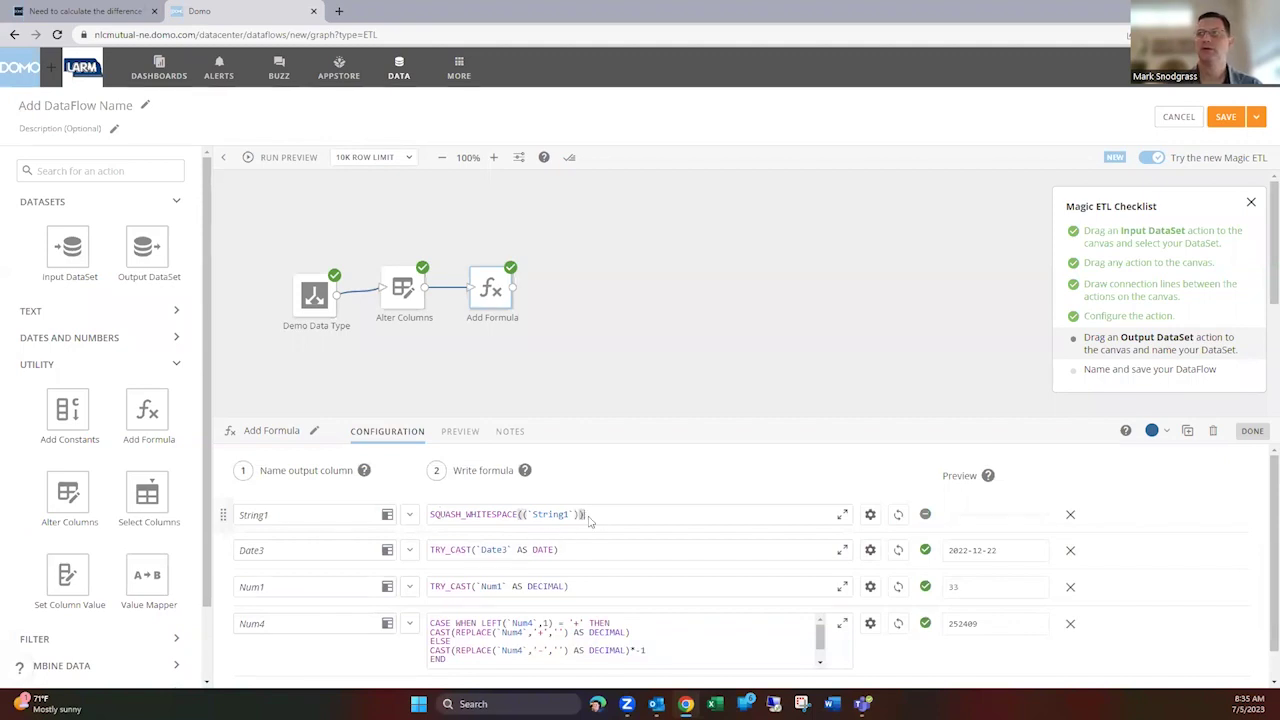